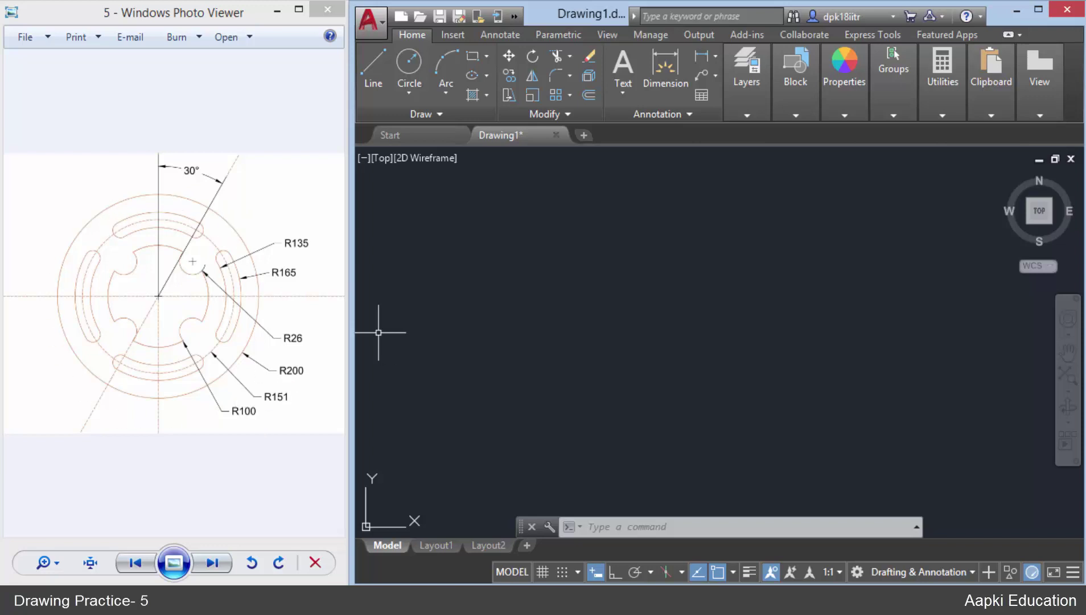
# Step: Draw a circle of radius 200 as the plate's outer outline
pyautogui.click(584, 308)
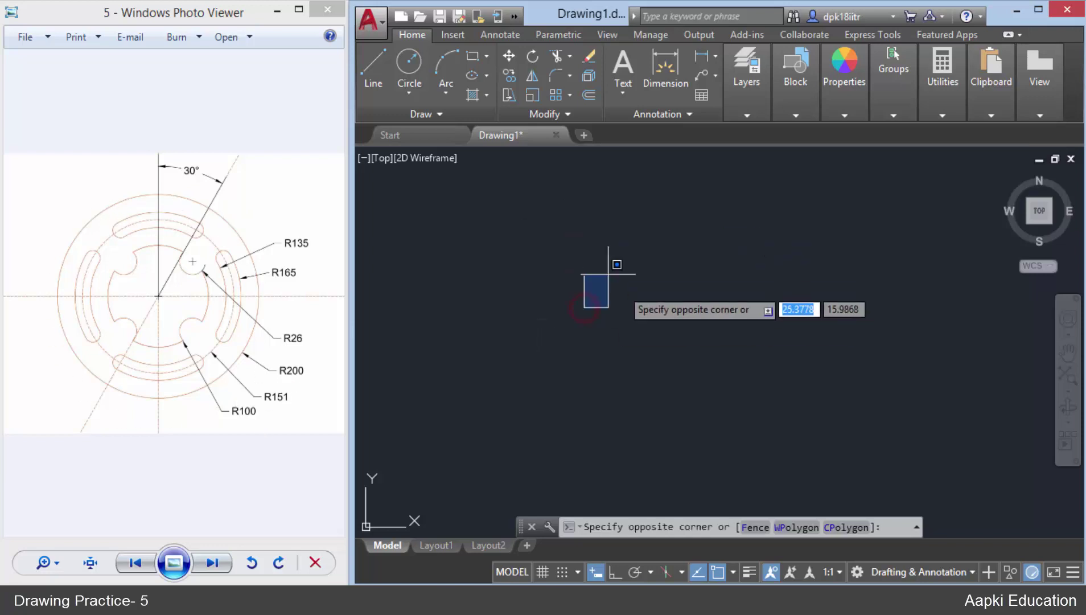
pyautogui.click(608, 315)
pyautogui.press('Return')
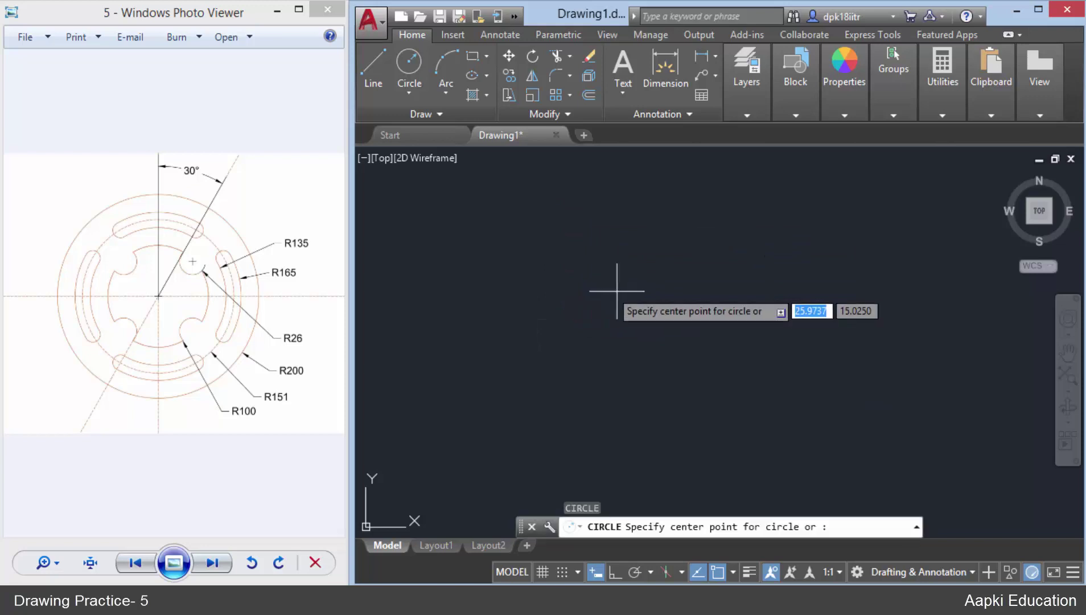
pyautogui.click(597, 314)
pyautogui.write('200')
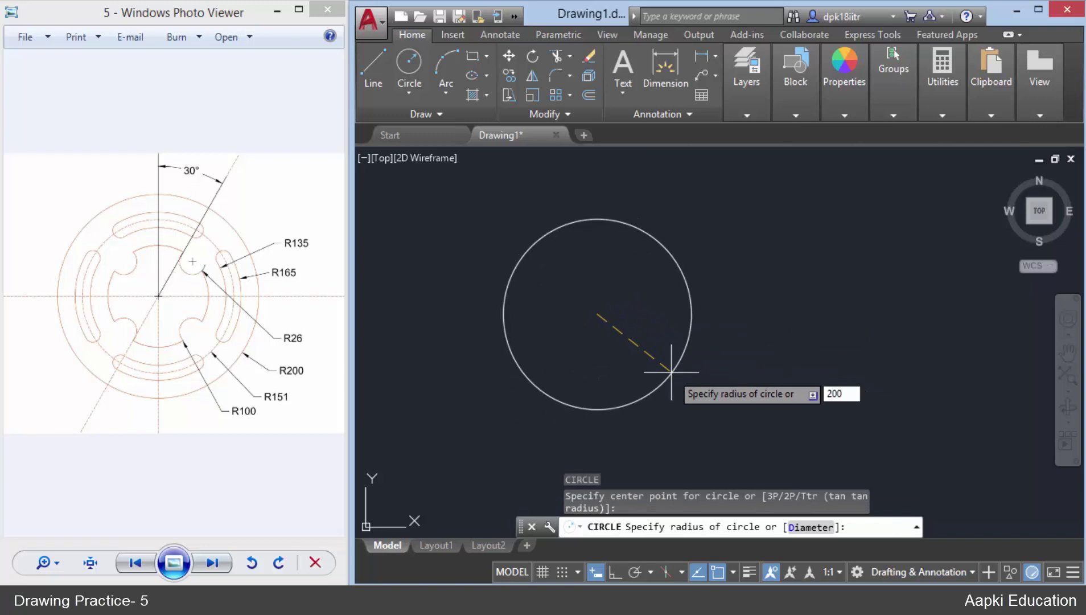
pyautogui.press('Return')
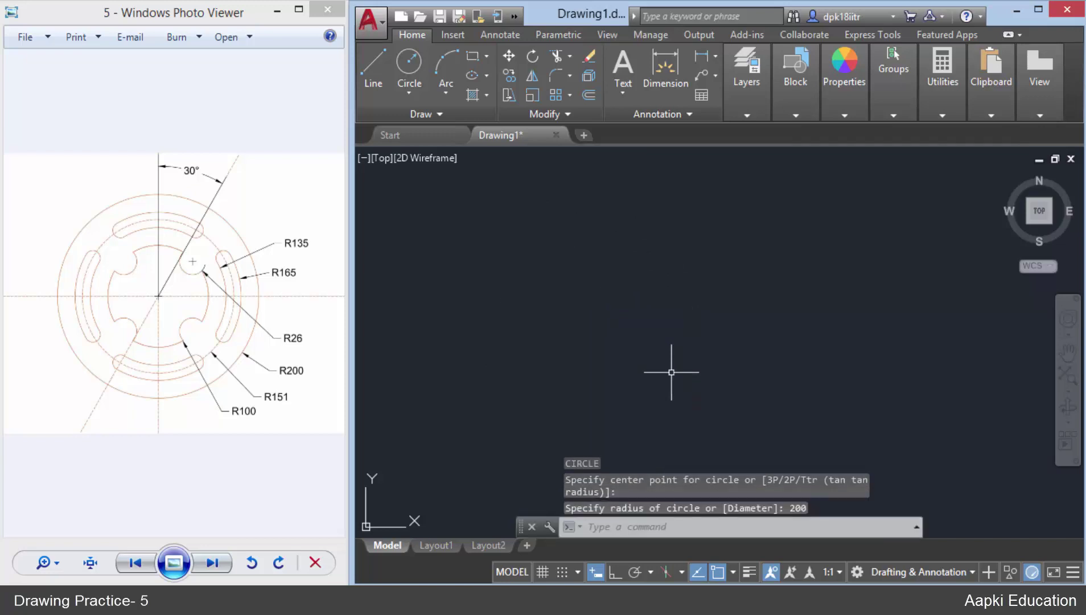
# Step: Pan and zoom so the 200-radius circle sits centred in the view
pyautogui.scroll(-5, 625, 267)
pyautogui.moveTo(626, 266); pyautogui.dragTo(710, 283, button='middle')
pyautogui.scroll(-3, 650, 298)
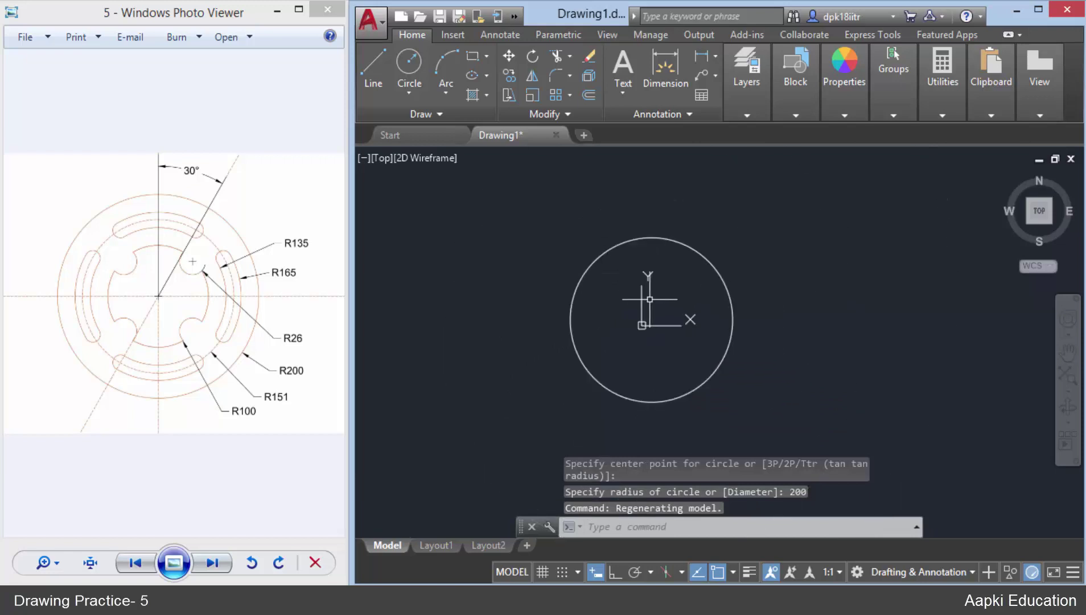
pyautogui.moveTo(656, 318); pyautogui.dragTo(710, 293, button='middle')
pyautogui.click(697, 300)
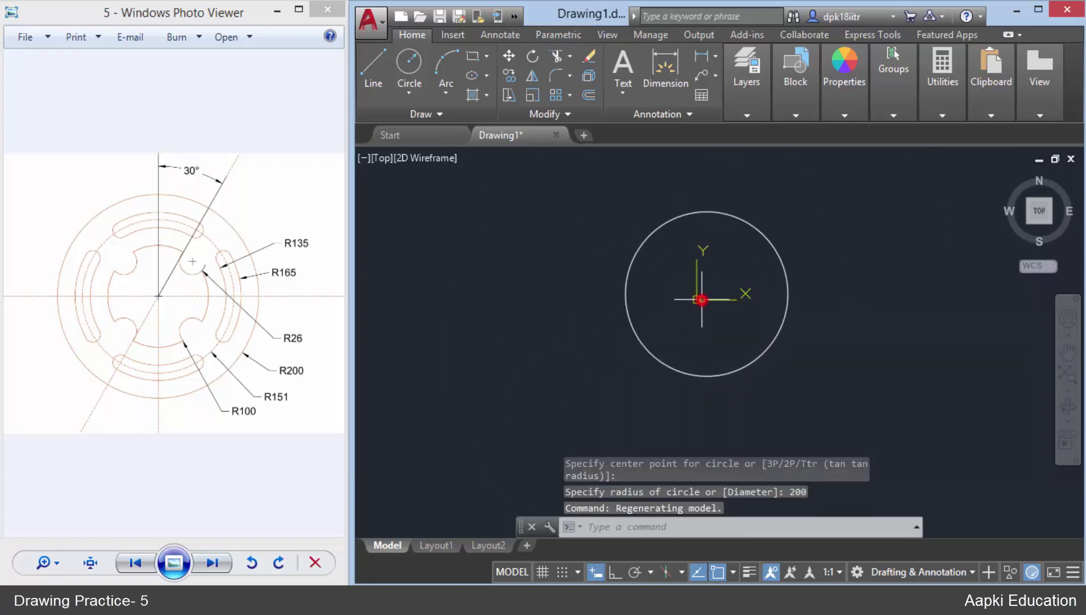
pyautogui.click(697, 300)
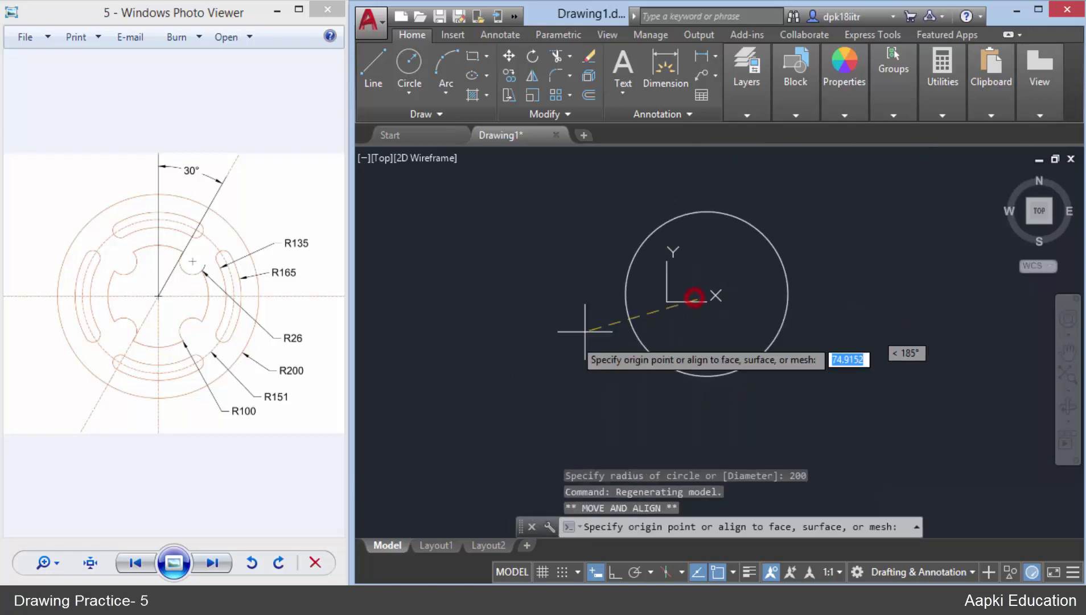
pyautogui.press('Escape')
pyautogui.scroll(1, 672, 330)
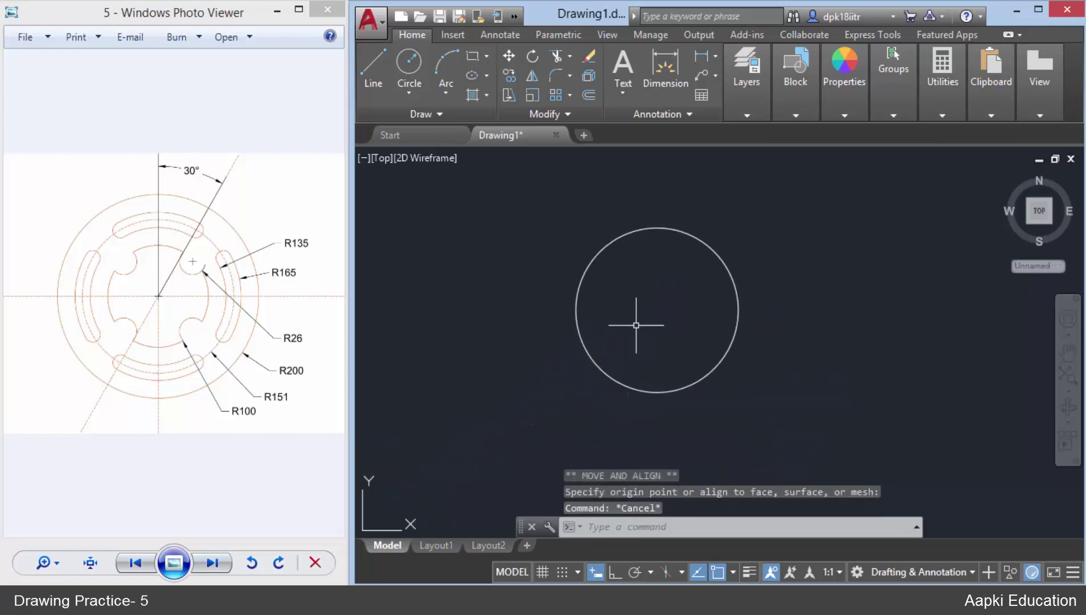
pyautogui.scroll(2, 638, 322)
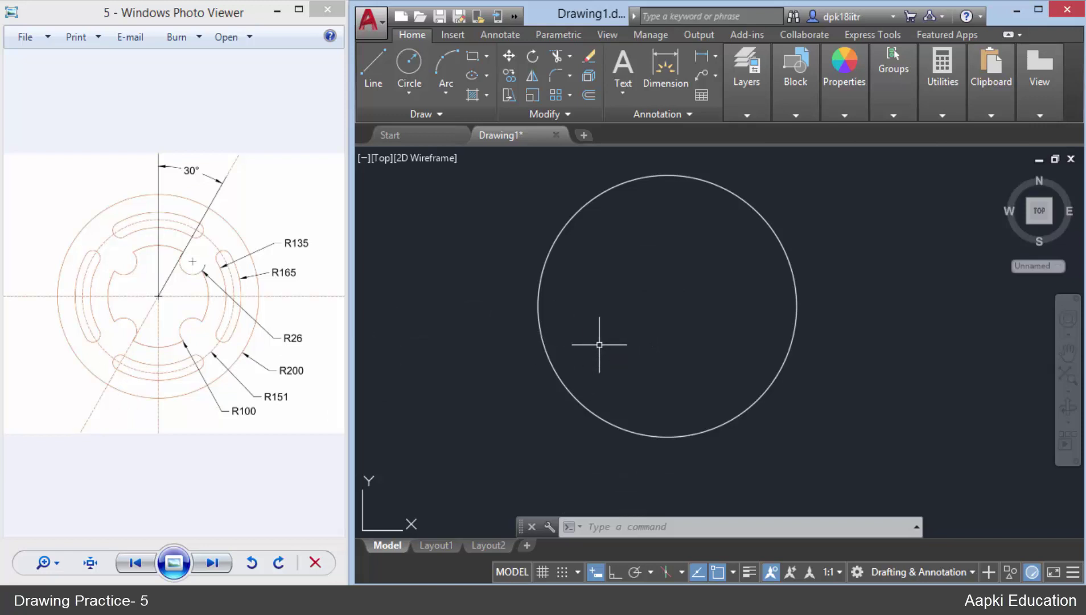
# Step: Draw a concentric circle of radius 151 on the outer circle's centre
pyautogui.write('c')
pyautogui.press('Return')
pyautogui.click(666, 304)
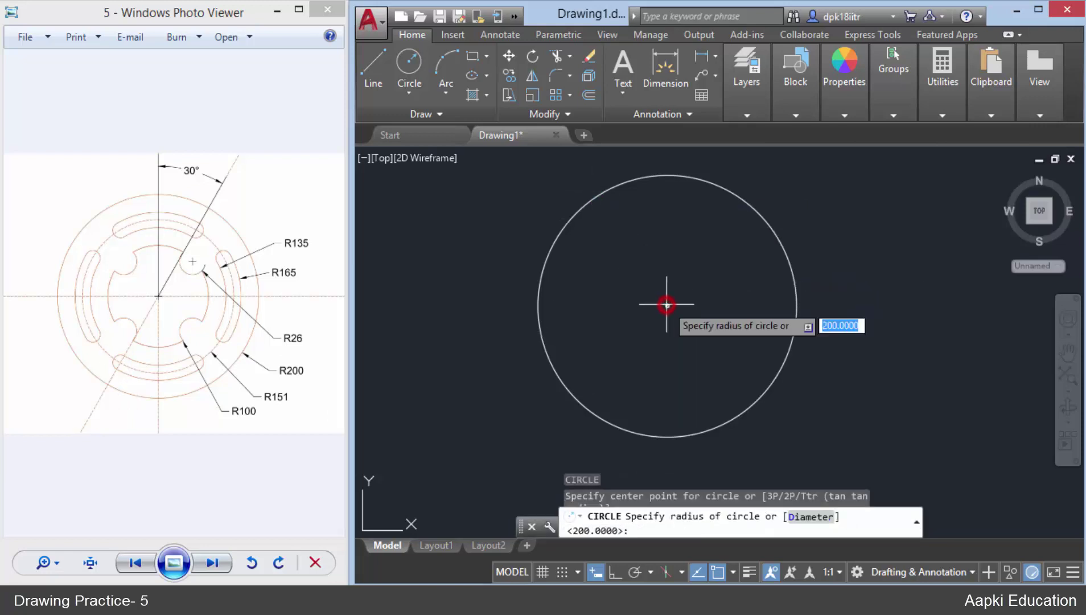
pyautogui.write('51')
pyautogui.press('Return')
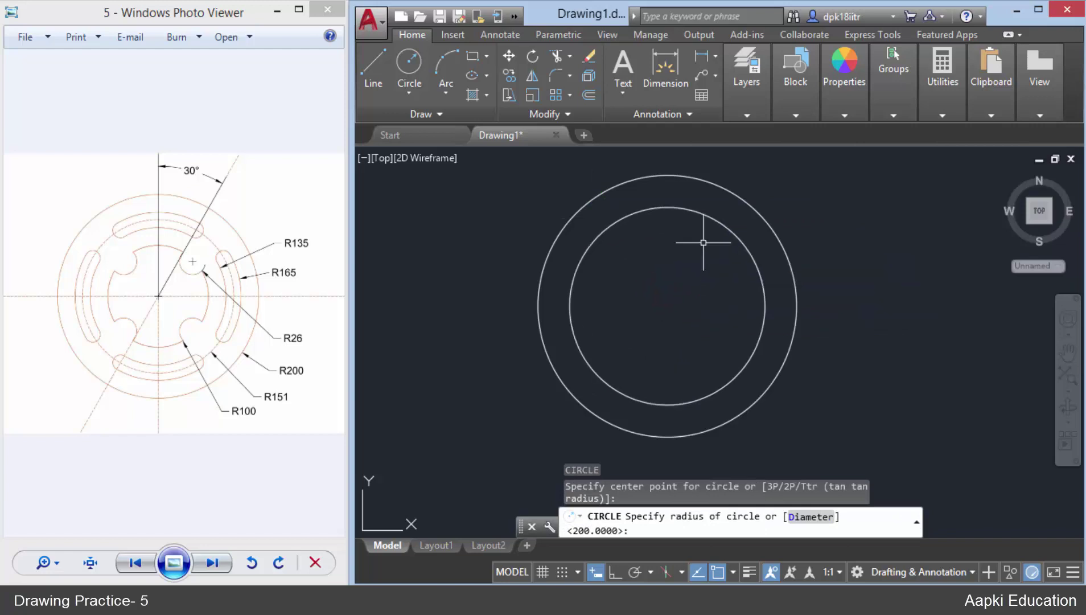
pyautogui.press('Escape')
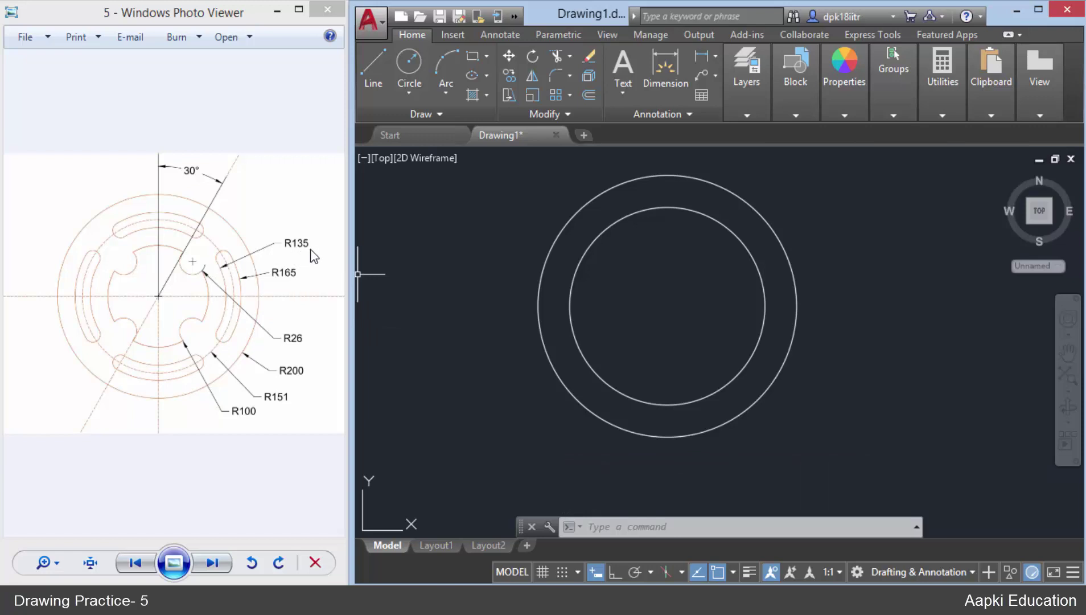
pyautogui.write('c')
# Step: Add concentric circles of radius 135 and 165 on the same centre
pyautogui.press('Return')
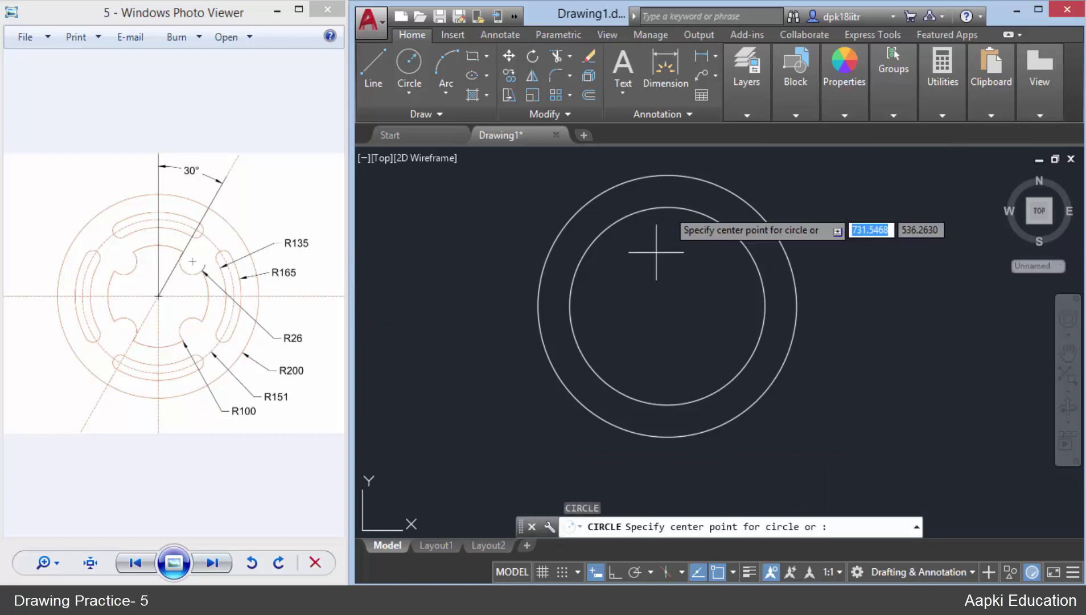
pyautogui.click(668, 306)
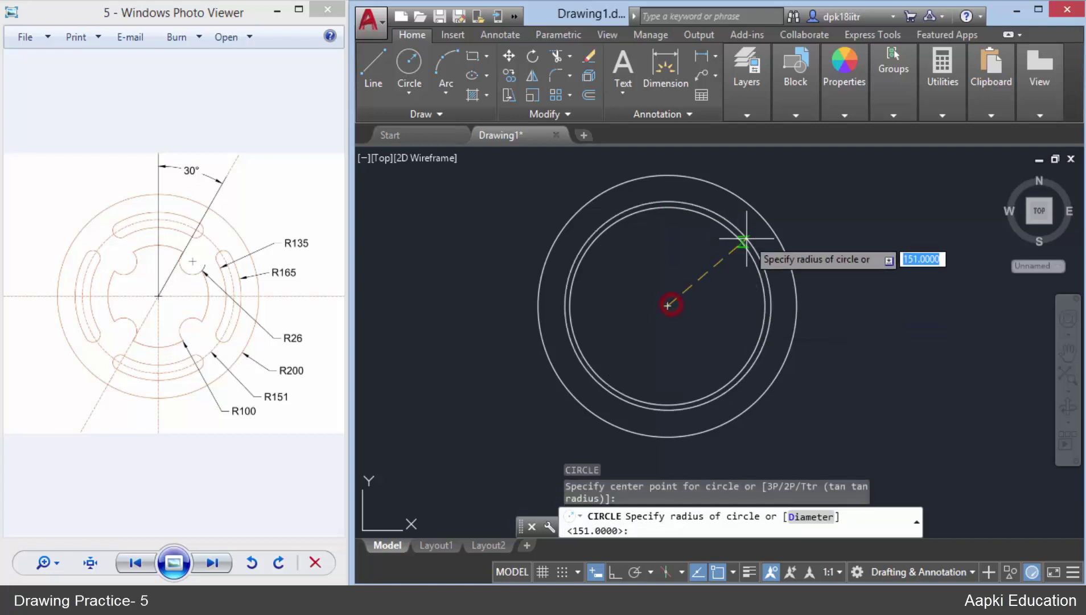
pyautogui.write('135')
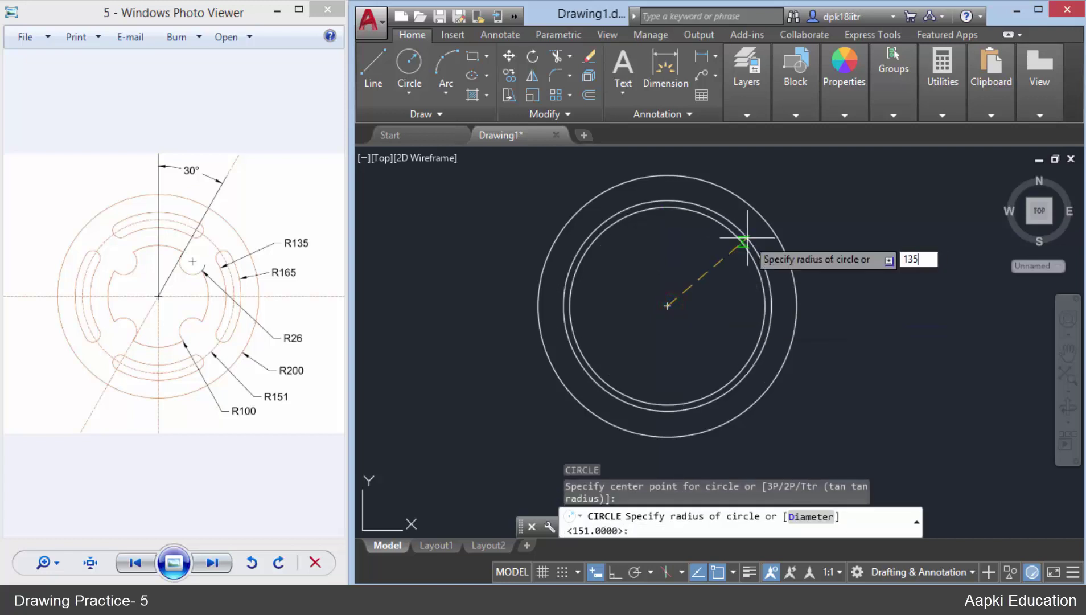
pyautogui.press('Return')
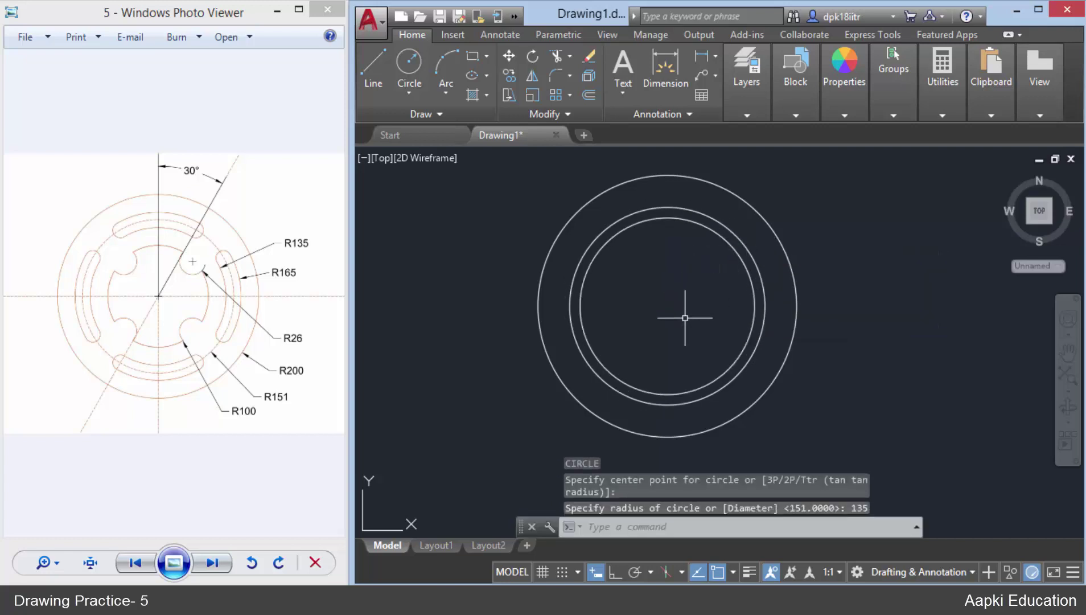
pyautogui.write('c')
pyautogui.press('Return')
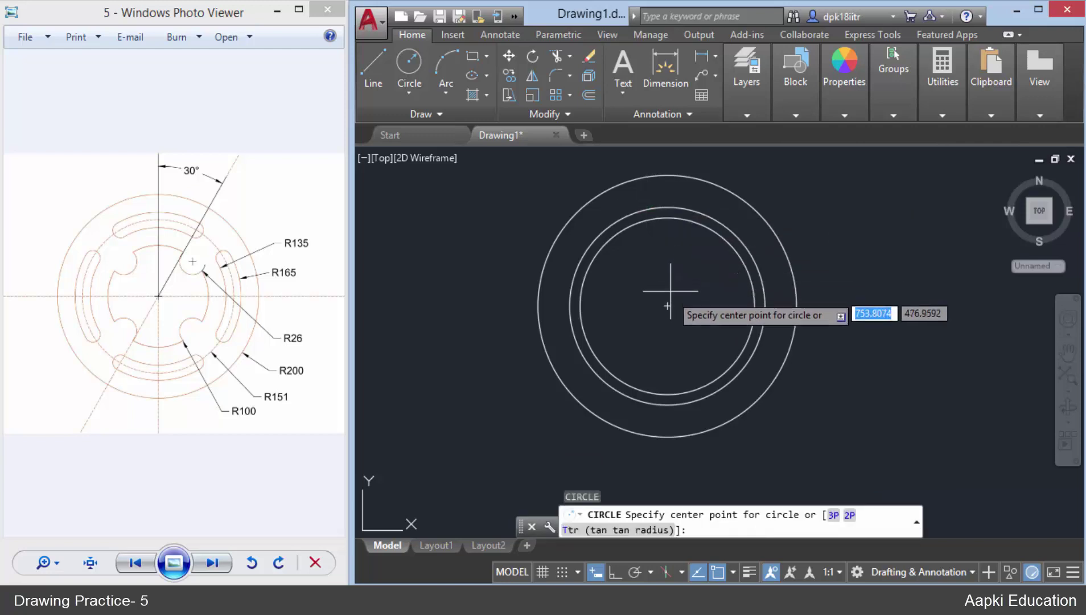
pyautogui.click(669, 304)
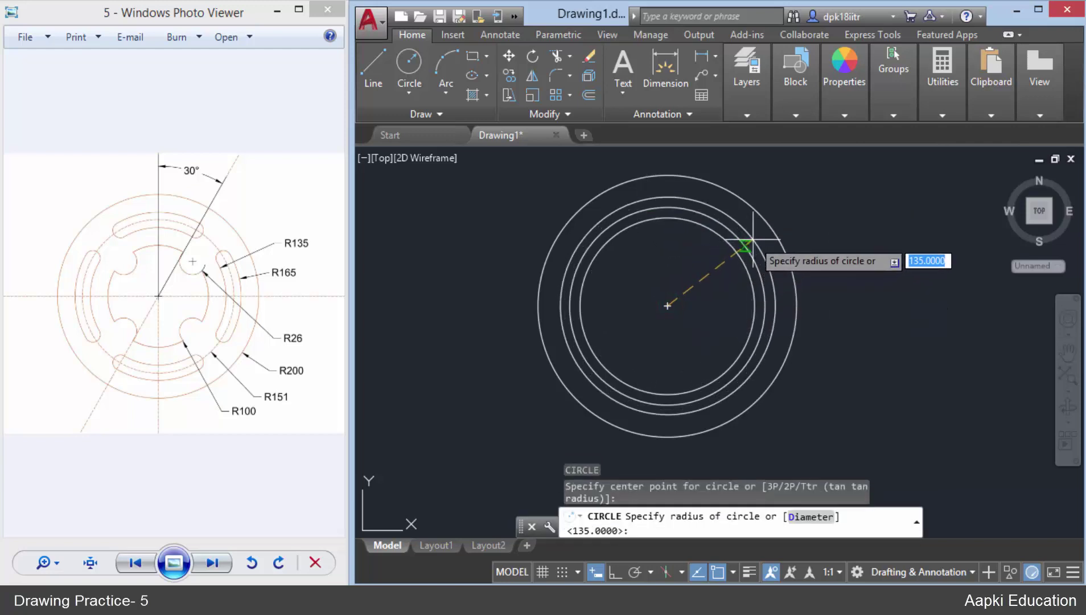
pyautogui.press('Return')
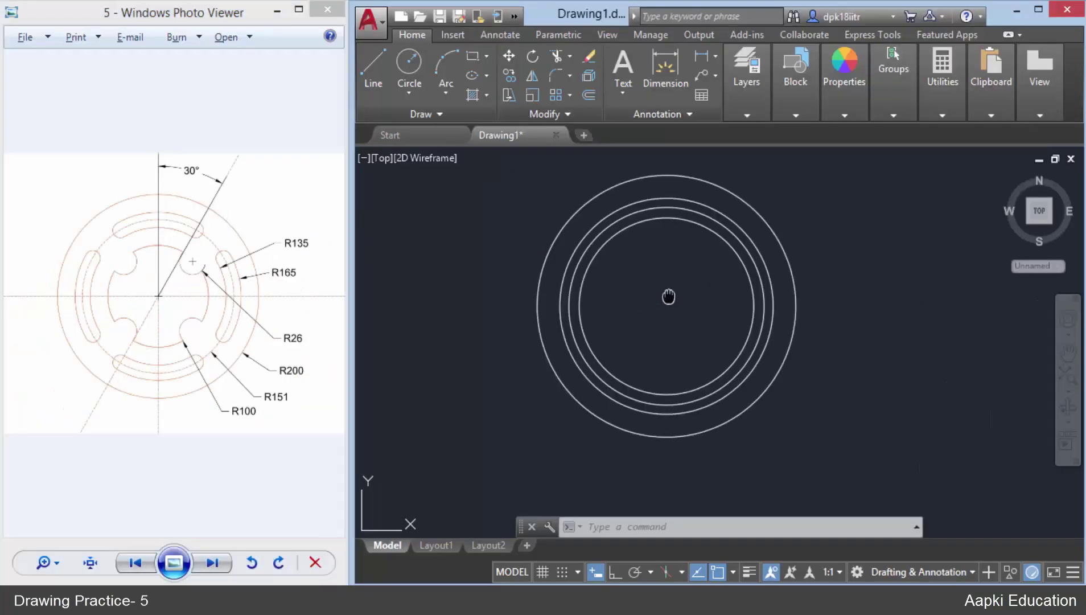
# Step: Draw a line from the centre at 60°, using 30° polar tracking, past the outer circle
pyautogui.moveTo(667, 298); pyautogui.dragTo(623, 320, button='middle')
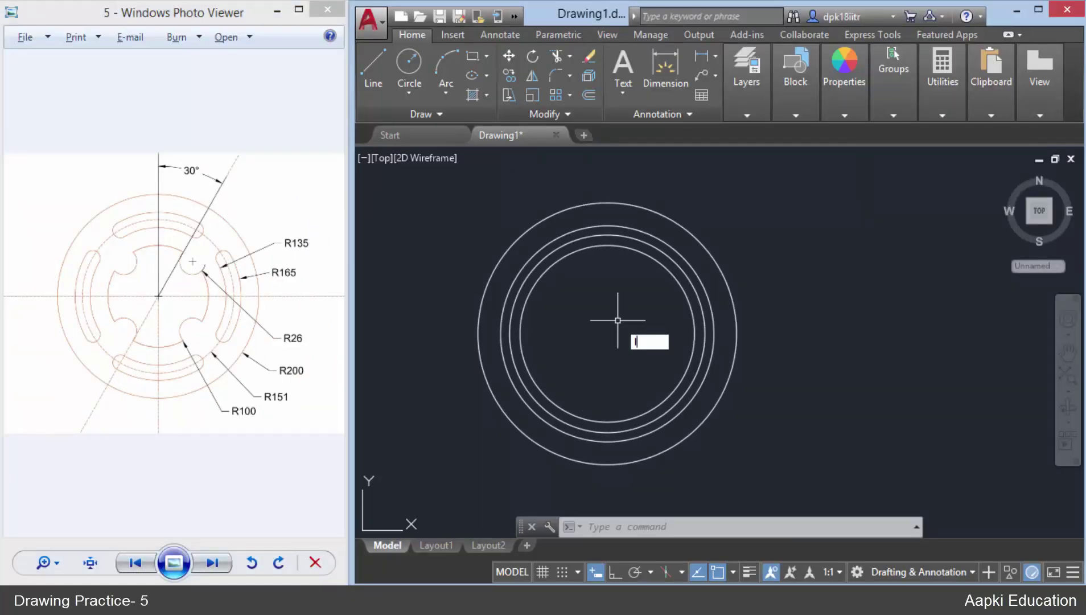
pyautogui.press('Return')
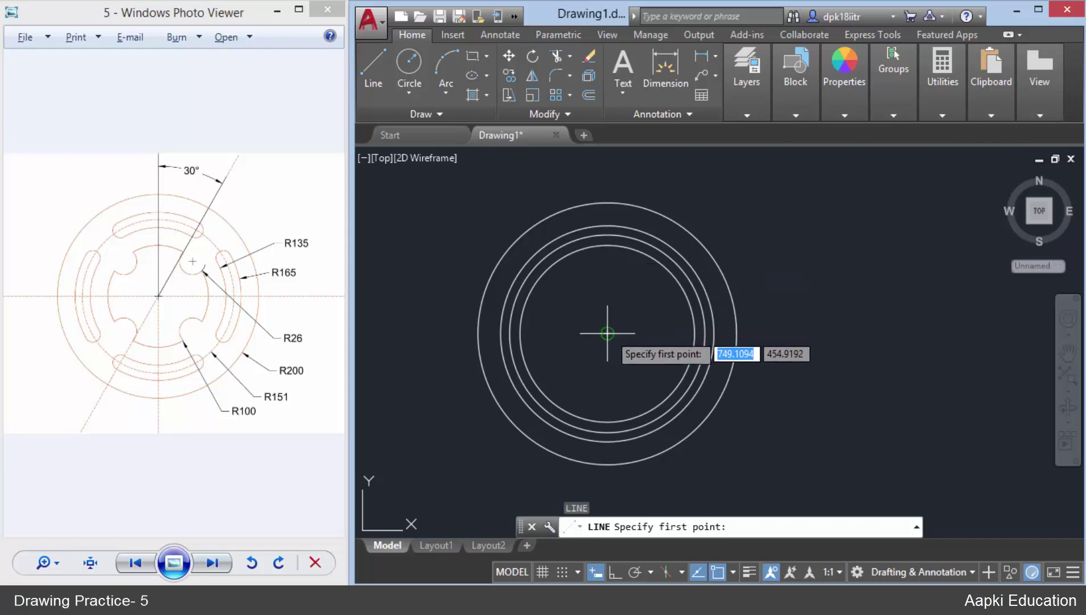
pyautogui.click(608, 333)
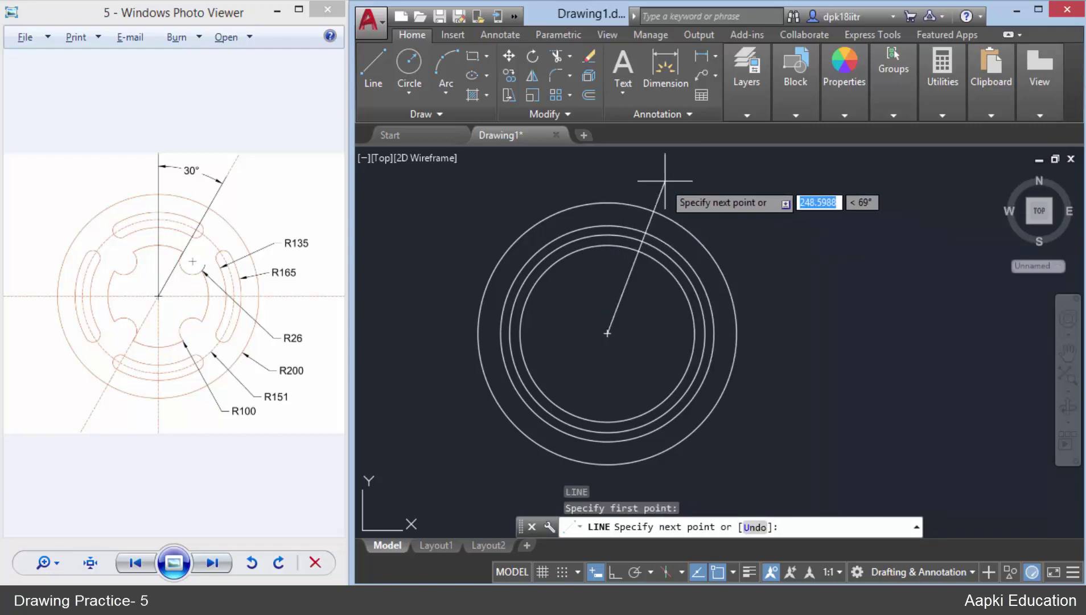
pyautogui.click(650, 571)
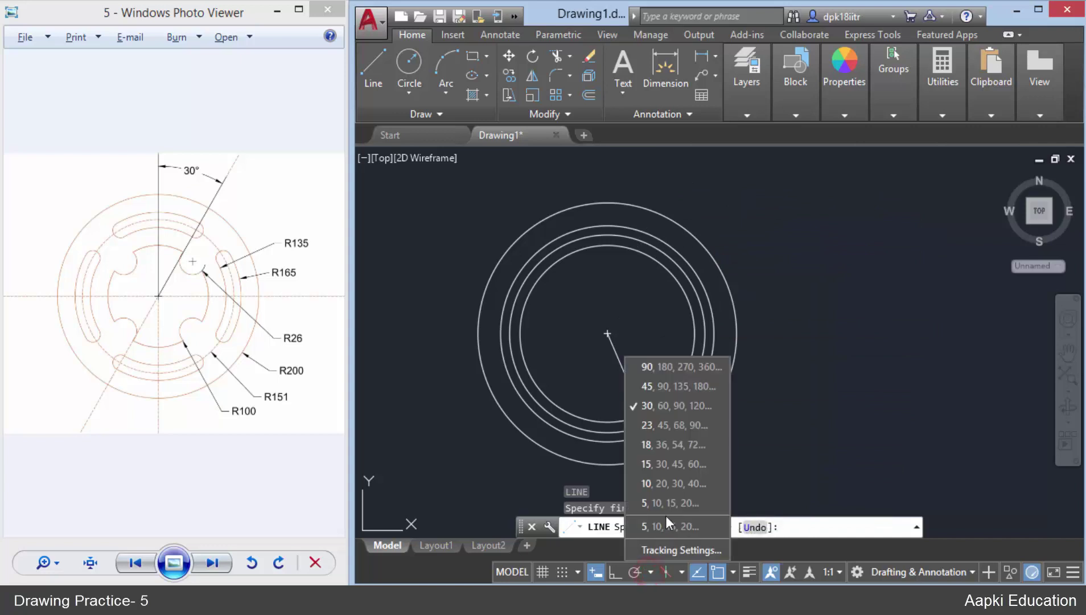
pyautogui.click(680, 406)
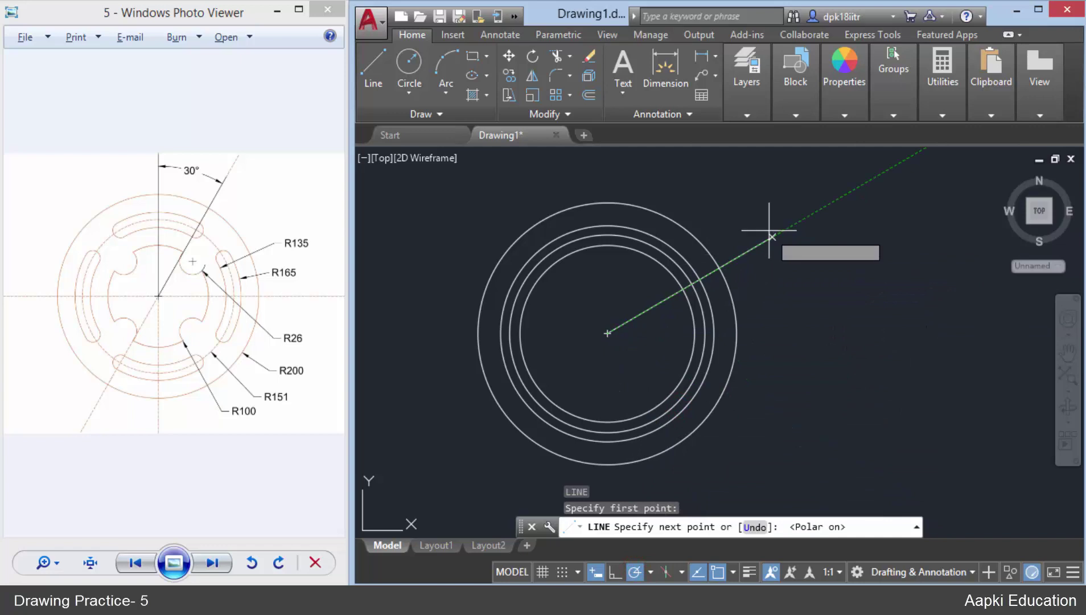
pyautogui.click(699, 174)
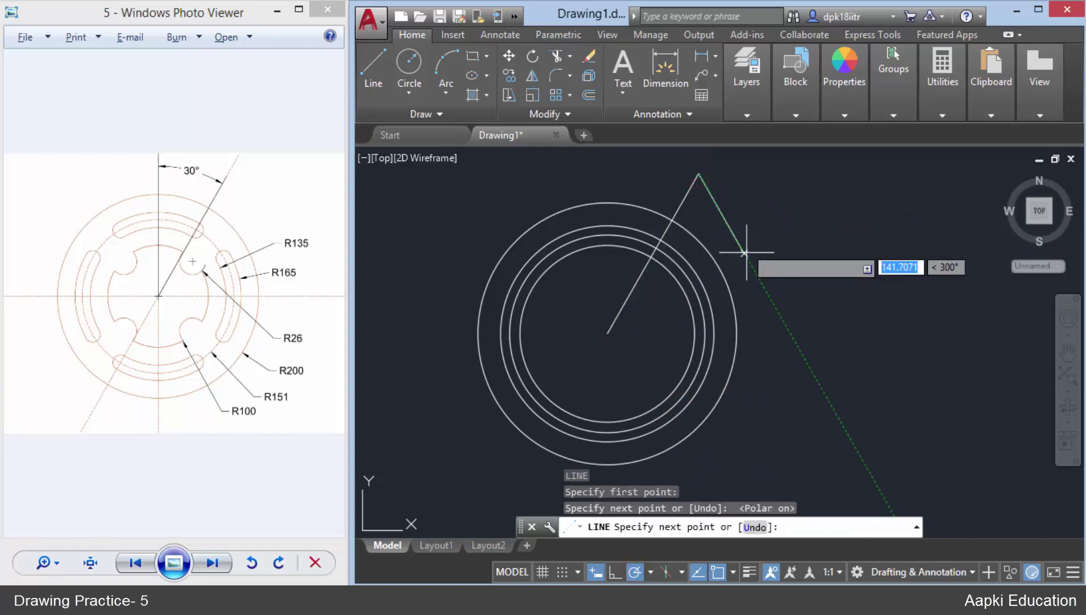
pyautogui.press('Escape')
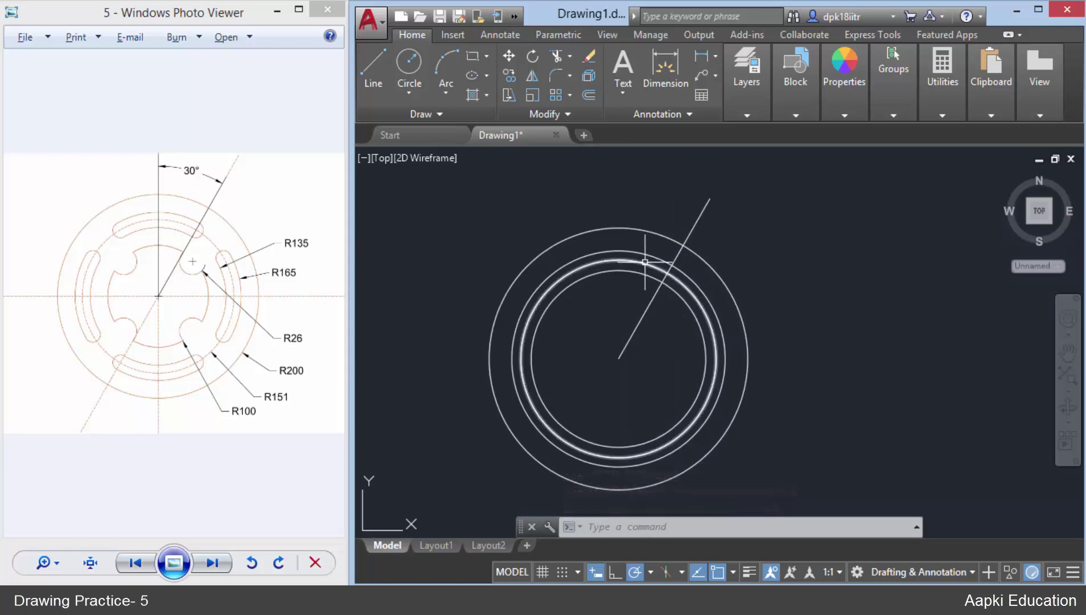
pyautogui.scroll(1, 619, 307)
pyautogui.scroll(2, 651, 272)
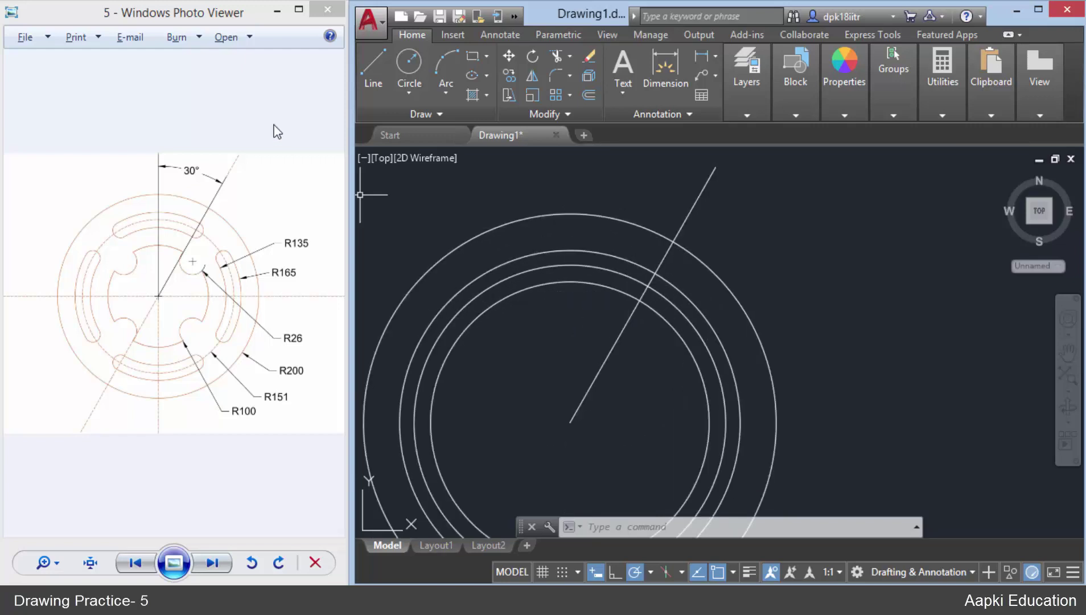
# Step: Draw a two-point circle spanning the 135–165 band where the 60° line crosses it
pyautogui.click(403, 95)
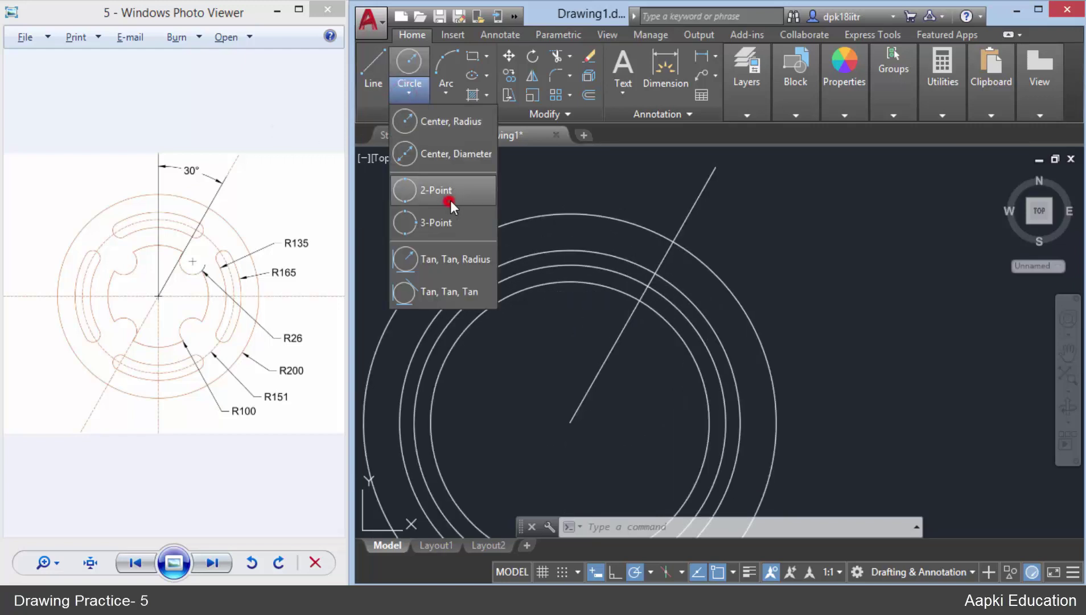
pyautogui.click(450, 200)
pyautogui.scroll(2, 667, 295)
pyautogui.click(647, 260)
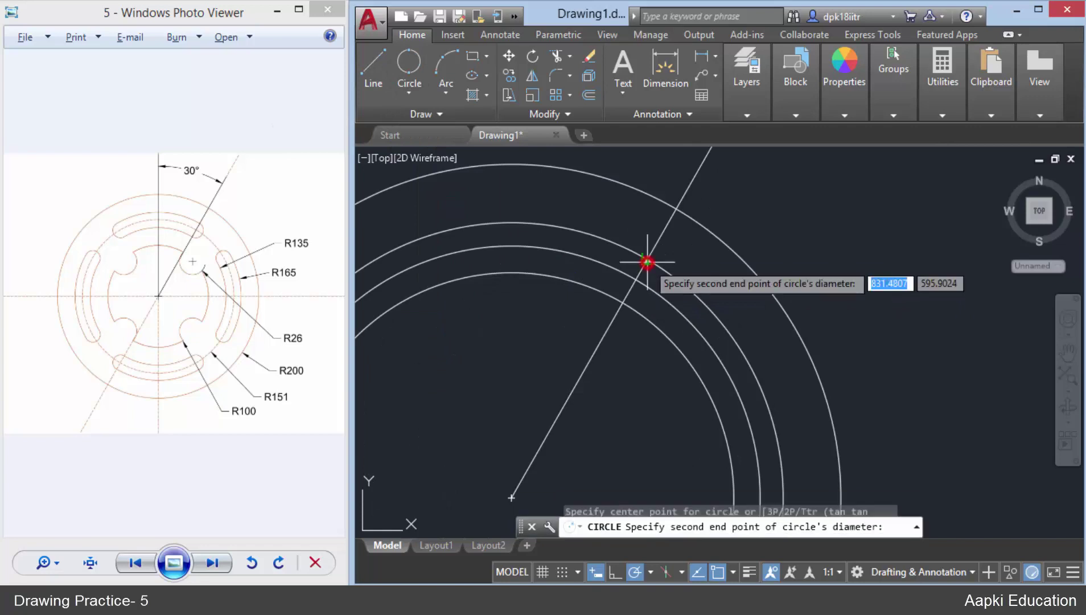
pyautogui.click(623, 301)
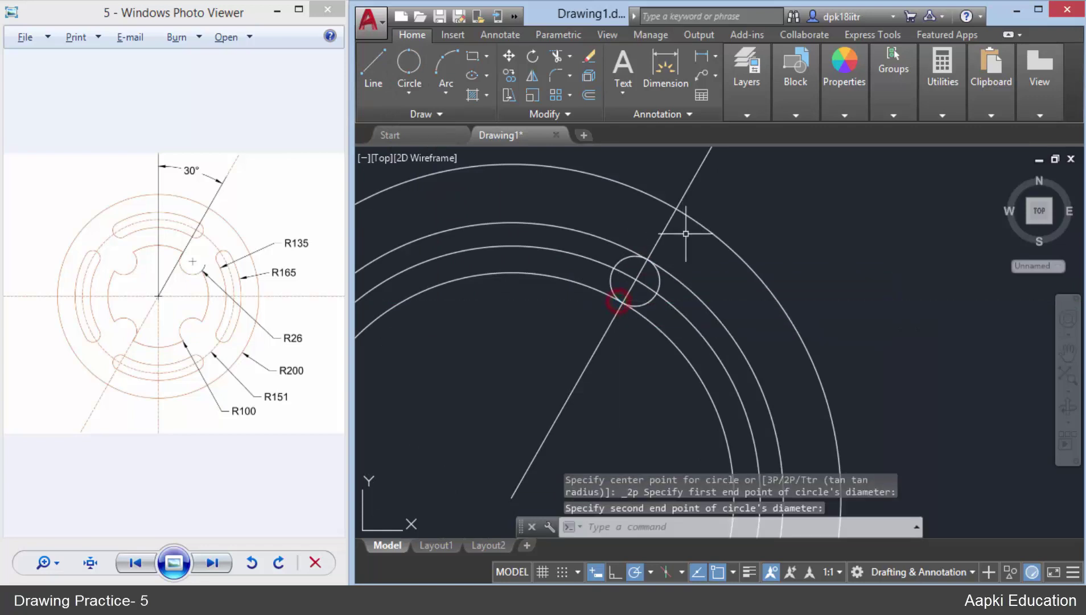
pyautogui.press('Escape')
pyautogui.scroll(-2, 640, 291)
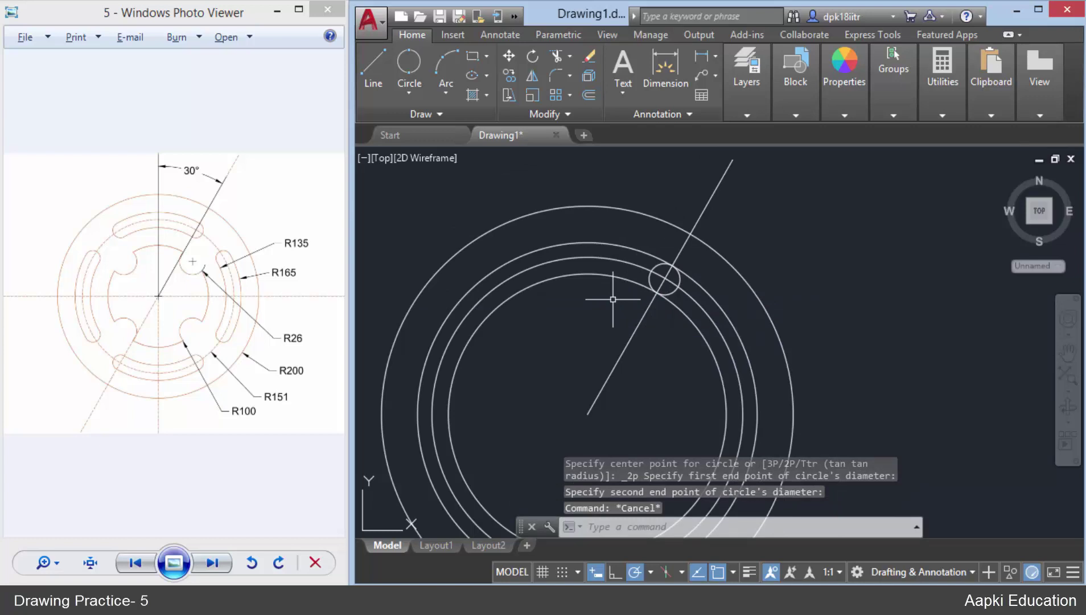
# Step: Mirror the small circle across the vertical axis through the centre, keeping the original
pyautogui.press('Return')
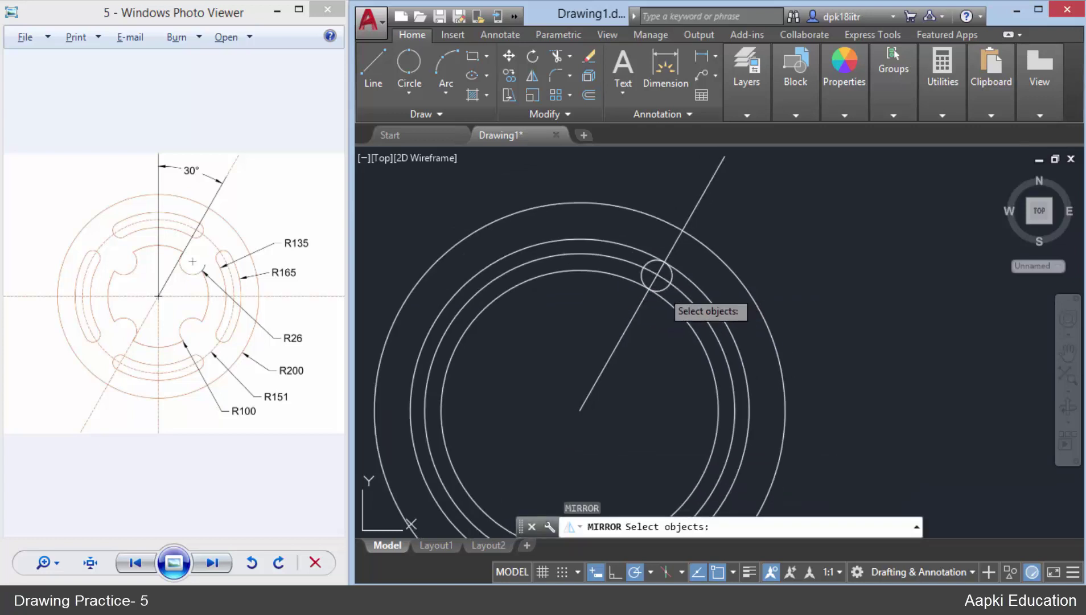
pyautogui.click(664, 289)
pyautogui.scroll(2, 642, 283)
pyautogui.press('Return')
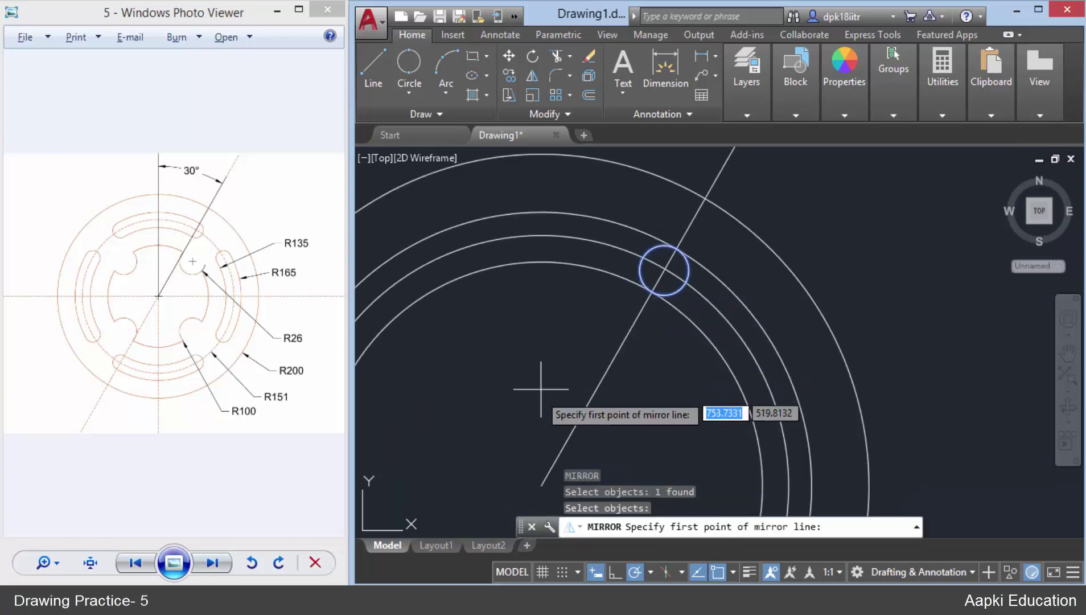
pyautogui.click(540, 482)
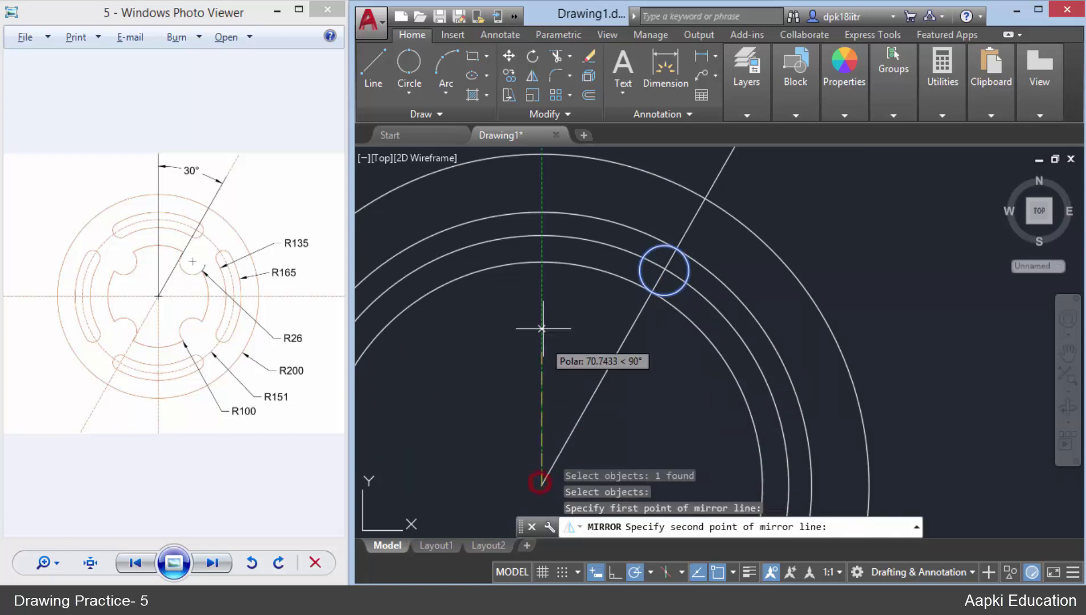
pyautogui.click(541, 277)
pyautogui.press('Return')
pyautogui.scroll(-2, 529, 221)
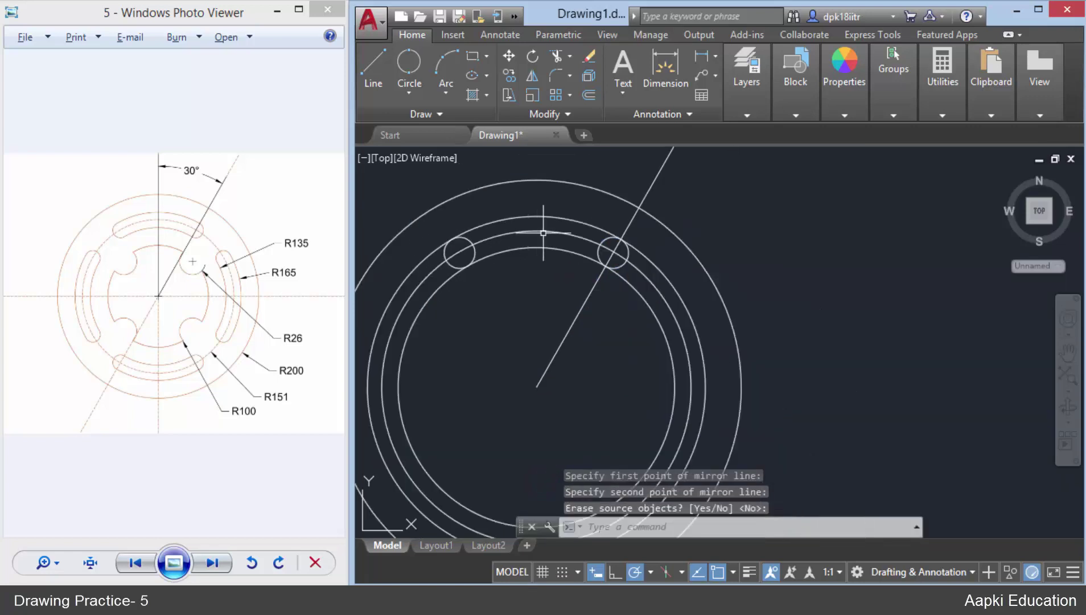
pyautogui.moveTo(532, 265); pyautogui.dragTo(557, 306, button='middle')
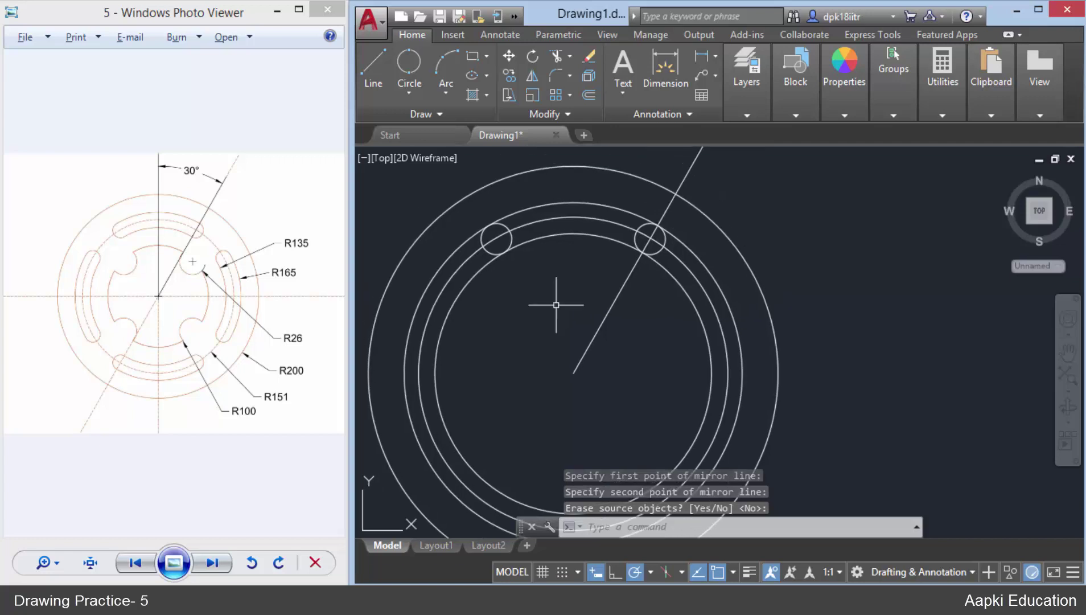
# Step: Trim the ring arcs between the two small circles and delete the two short leftover lines
pyautogui.write('tr')
pyautogui.press('Return')
pyautogui.press('Return')
pyautogui.click(485, 300)
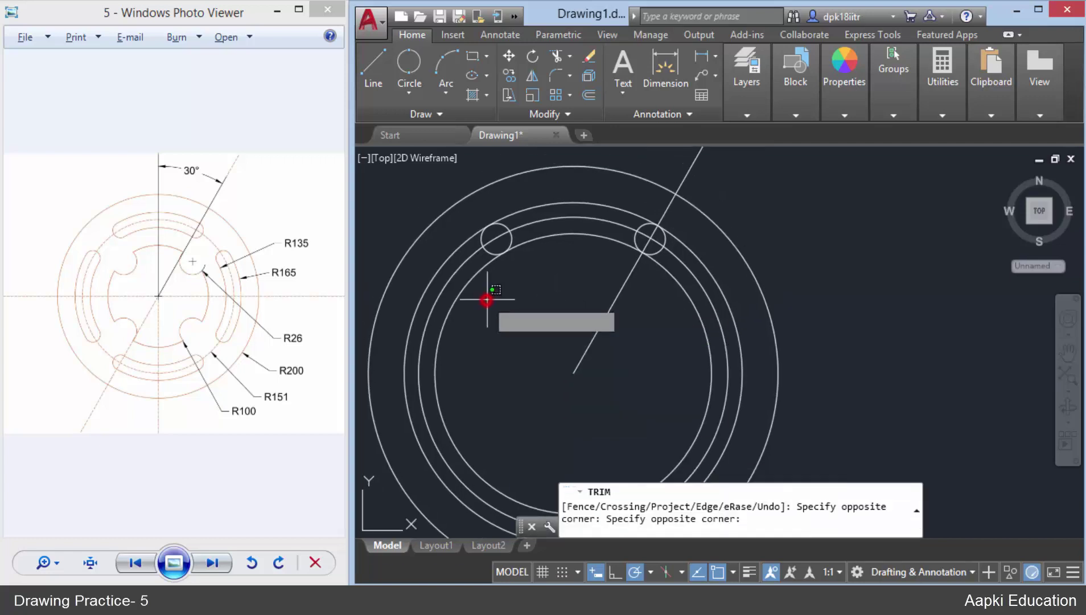
pyautogui.click(416, 314)
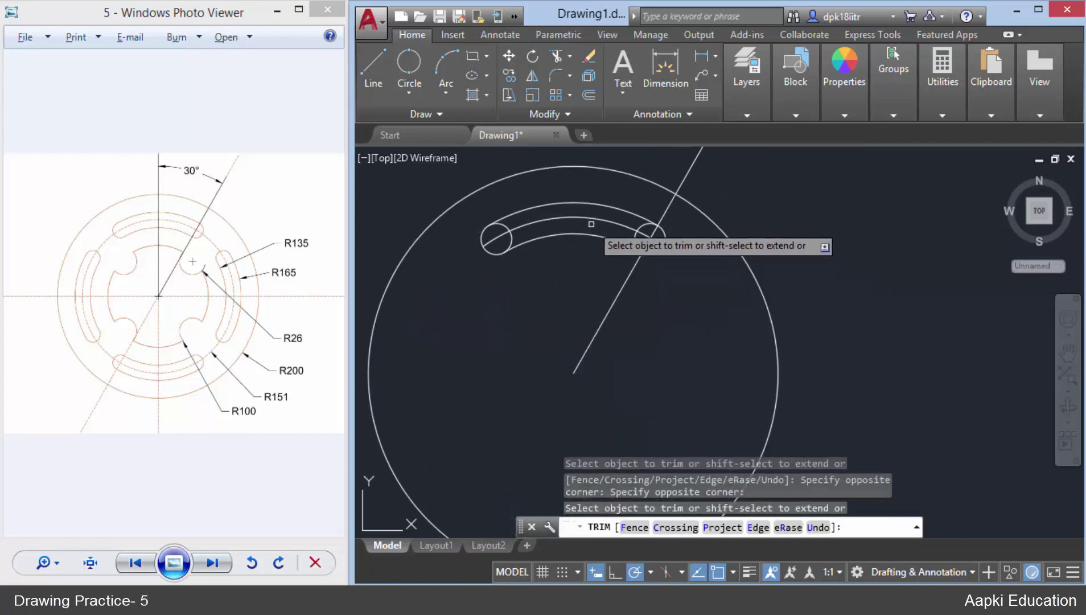
pyautogui.click(589, 206)
pyautogui.scroll(2, 543, 232)
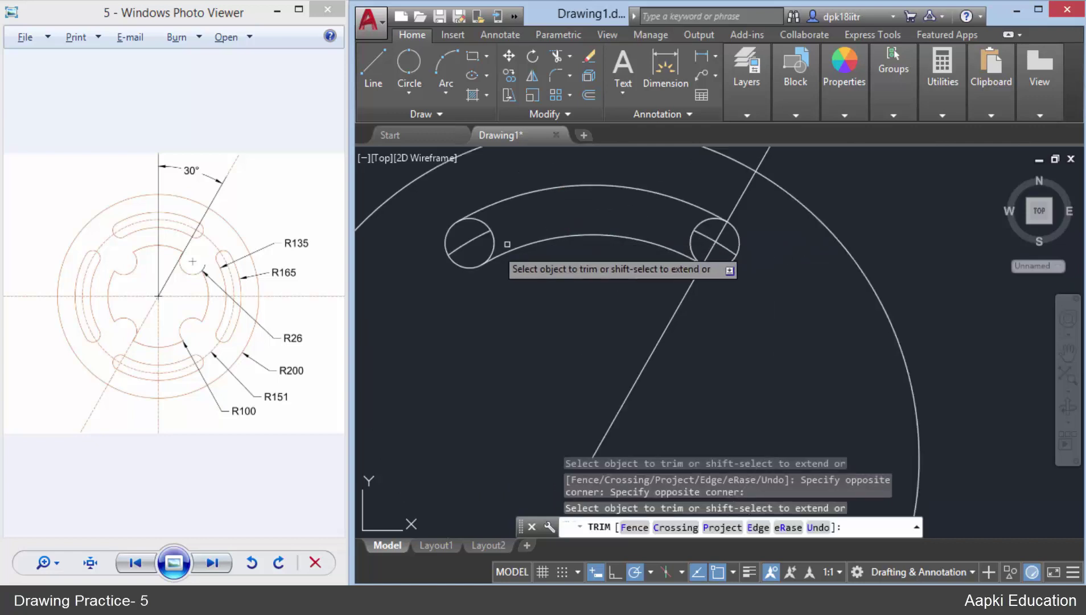
pyautogui.press('Escape')
pyautogui.click(469, 236)
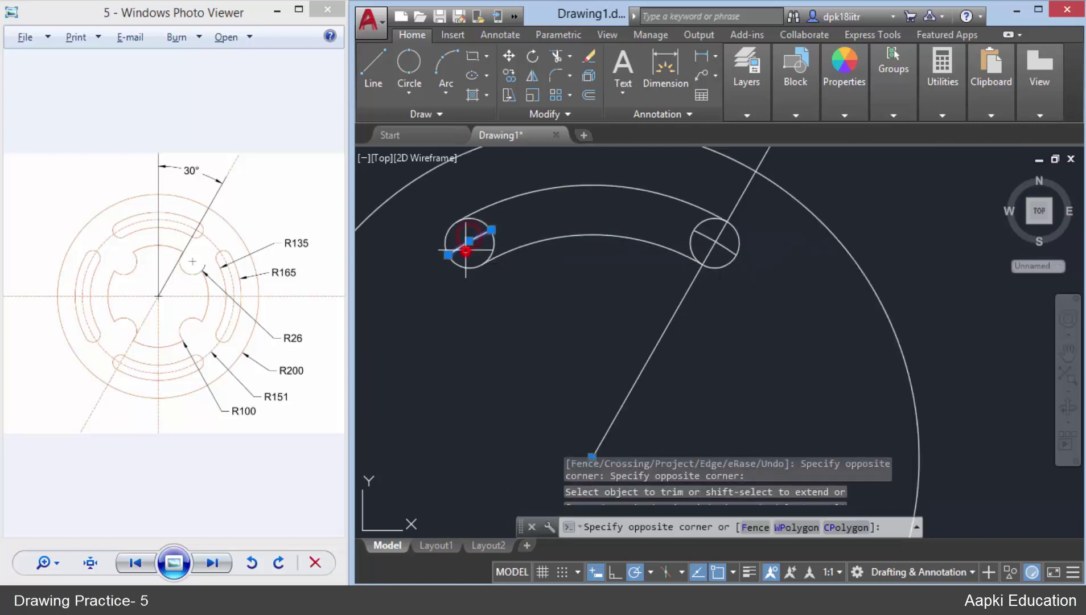
pyautogui.click(704, 230)
pyautogui.press('Delete')
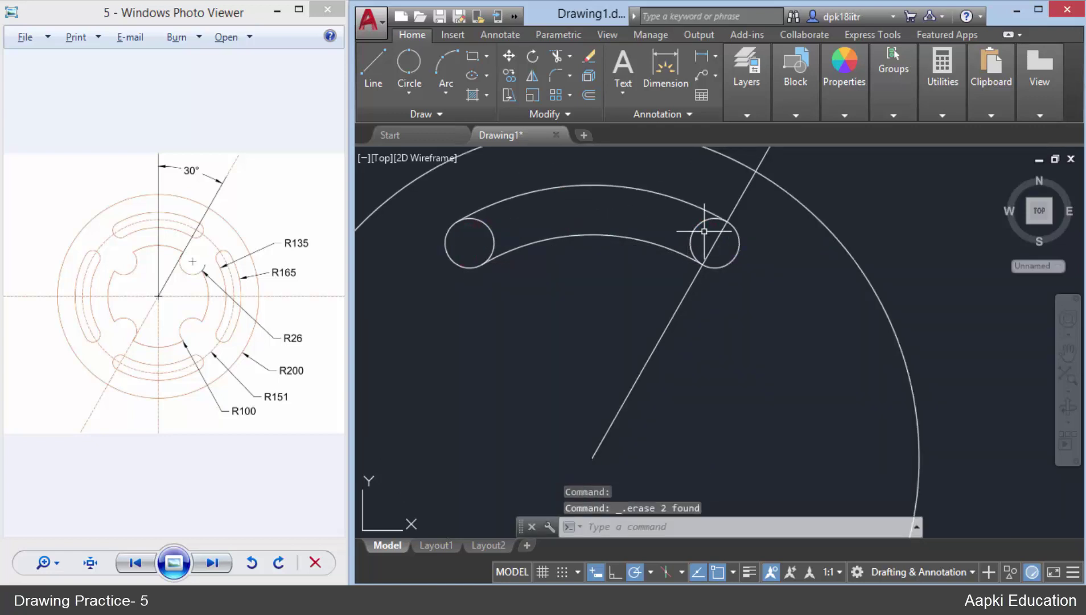
# Step: Trim the end circles' inner arcs so the slot closes with rounded ends
pyautogui.write('tr')
pyautogui.press('Return')
pyautogui.press('Return')
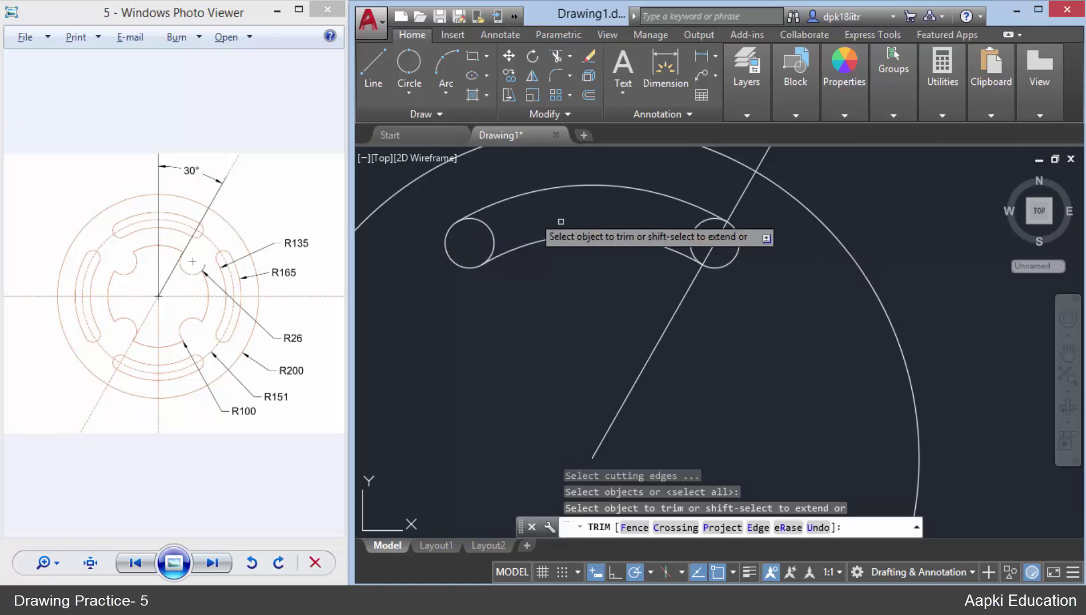
pyautogui.click(535, 214)
pyautogui.click(491, 231)
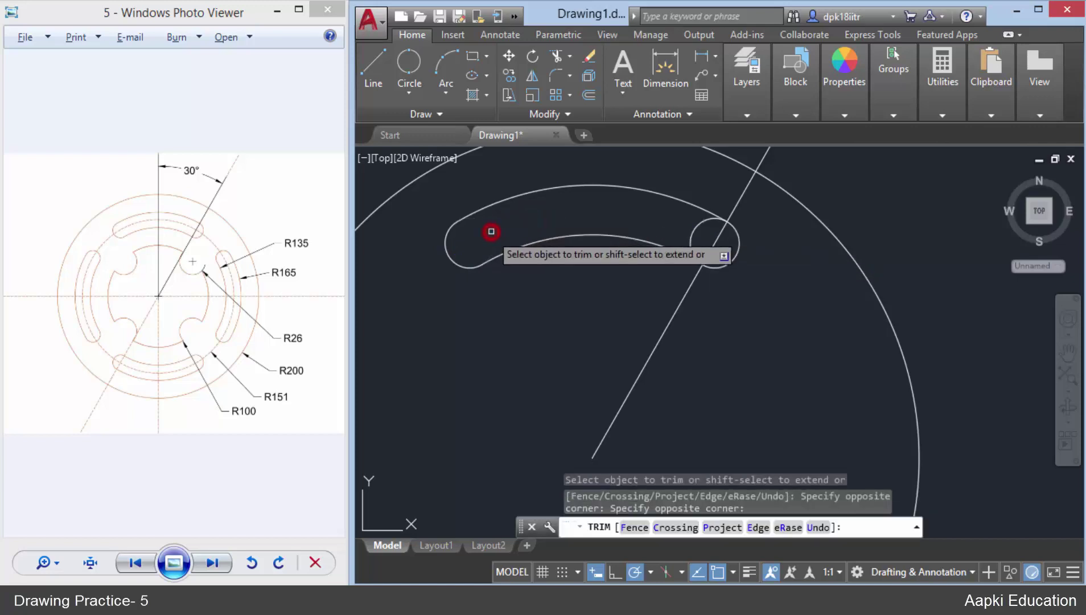
pyautogui.click(697, 227)
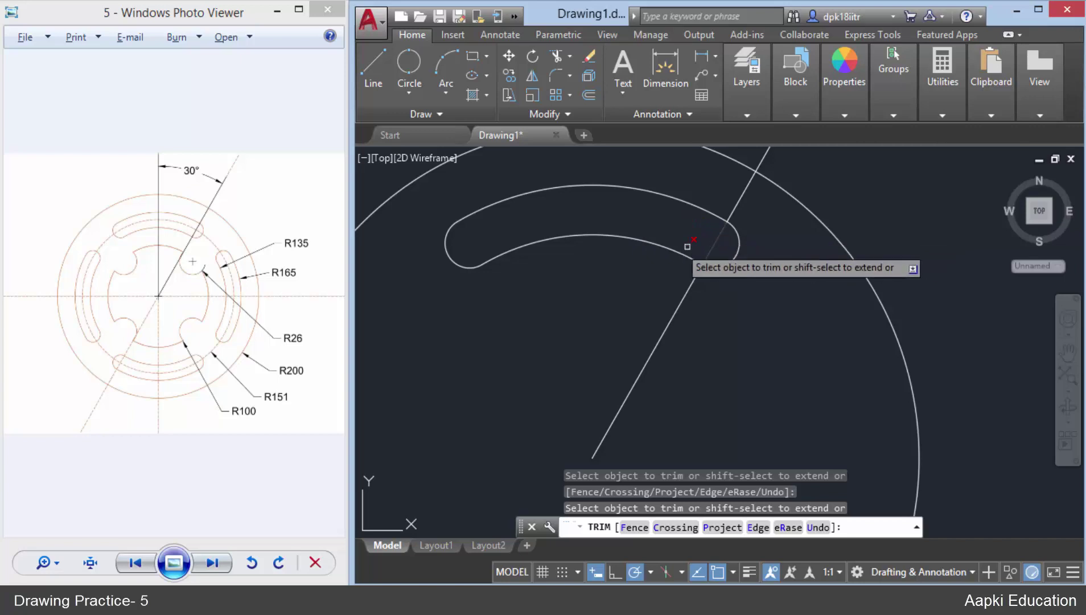
pyautogui.scroll(-1, 669, 228)
pyautogui.press('Escape')
pyautogui.scroll(-1, 669, 228)
pyautogui.scroll(-2, 619, 267)
pyautogui.write('ARR')
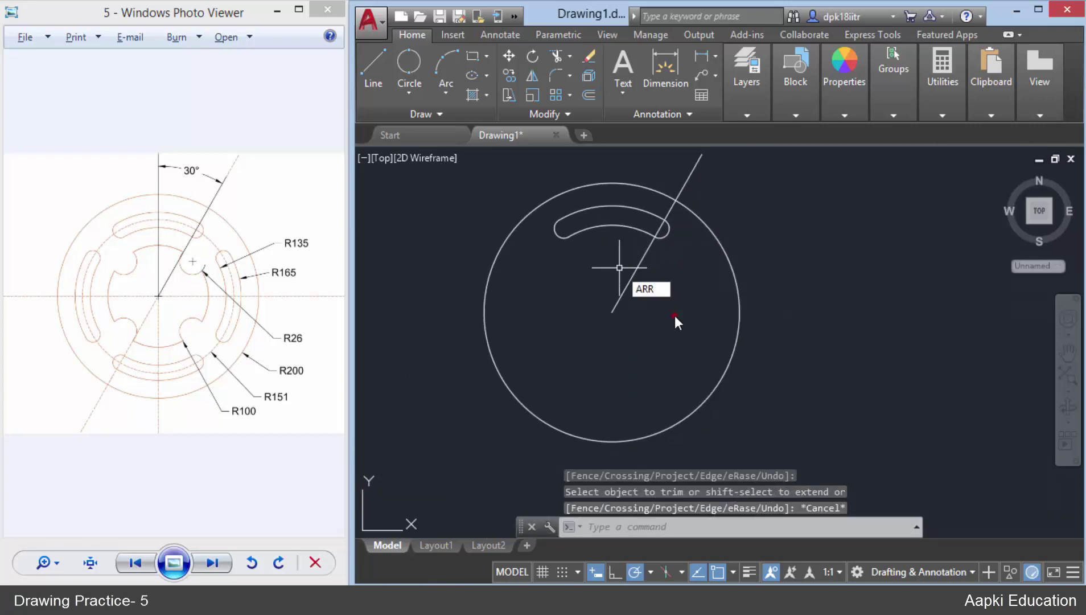
# Step: Polar-array the slot into four copies around the plate centre
pyautogui.press('Return')
pyautogui.click(629, 199)
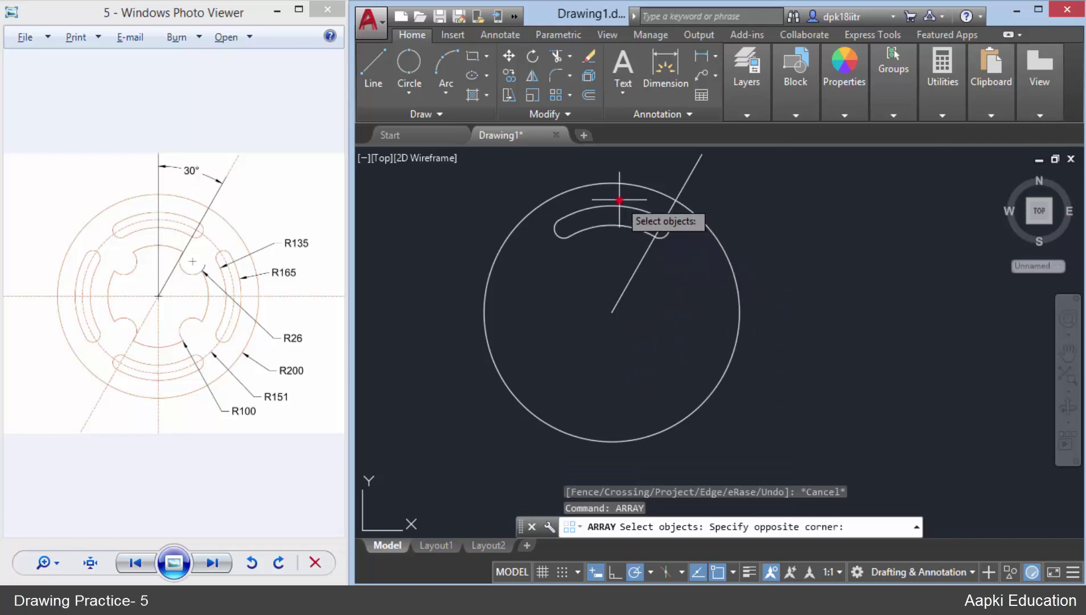
pyautogui.click(551, 250)
pyautogui.click(661, 233)
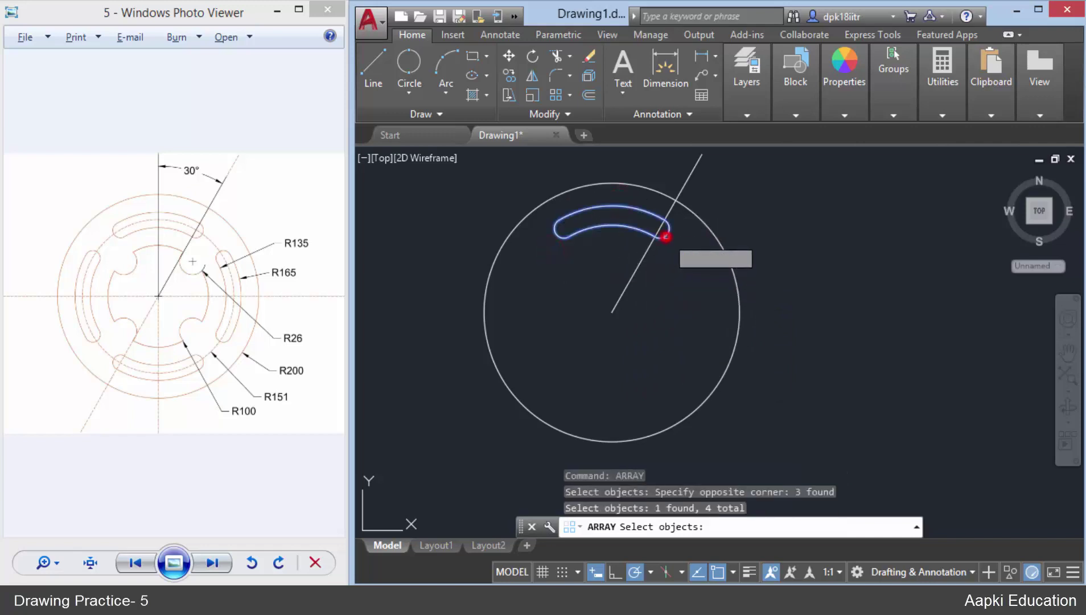
pyautogui.press('Return')
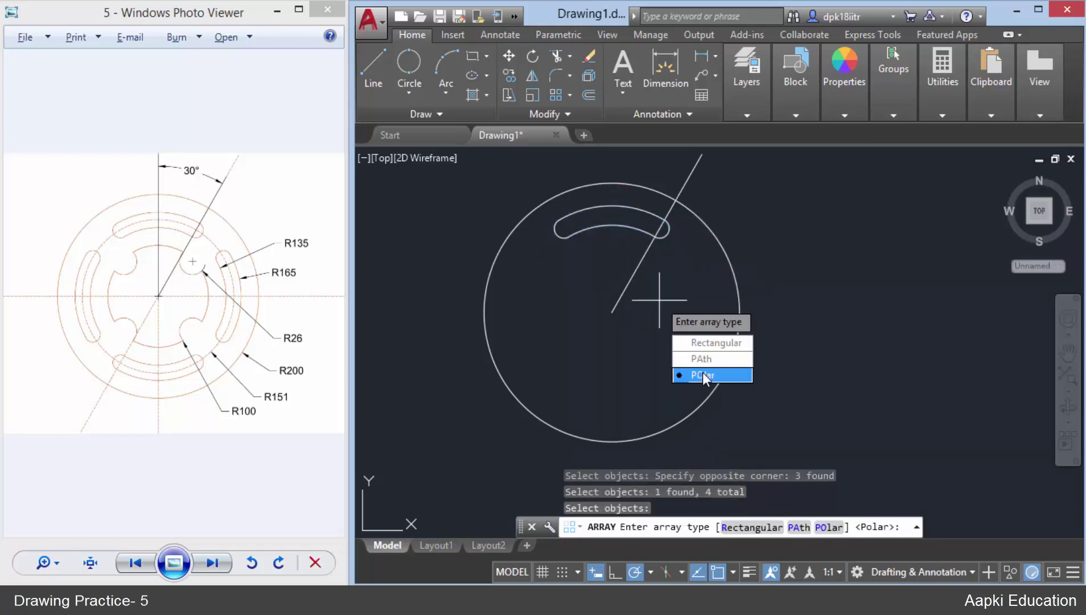
pyautogui.click(704, 376)
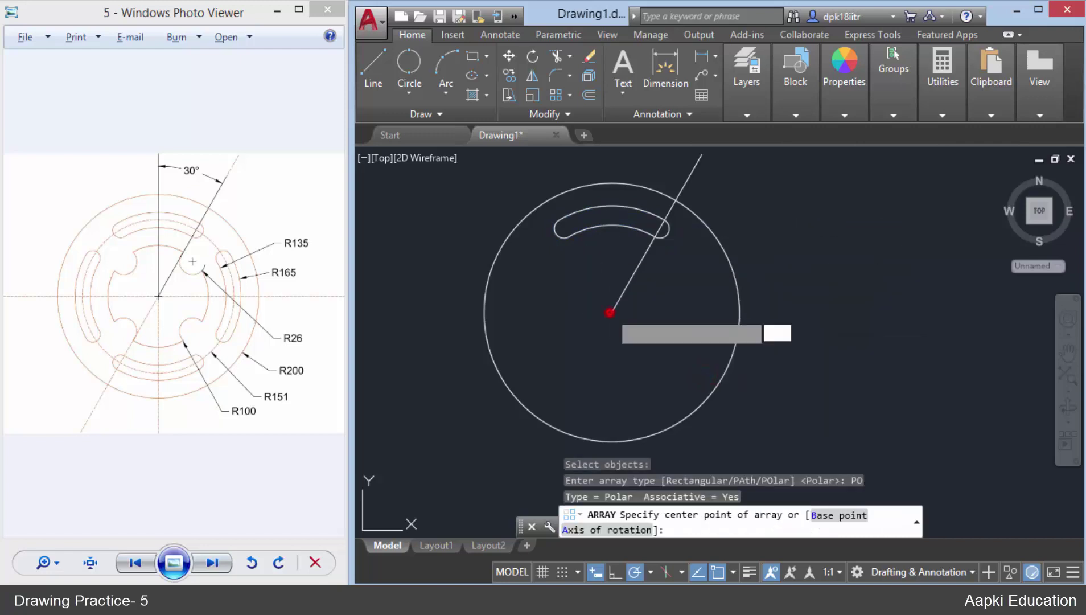
pyautogui.click(611, 312)
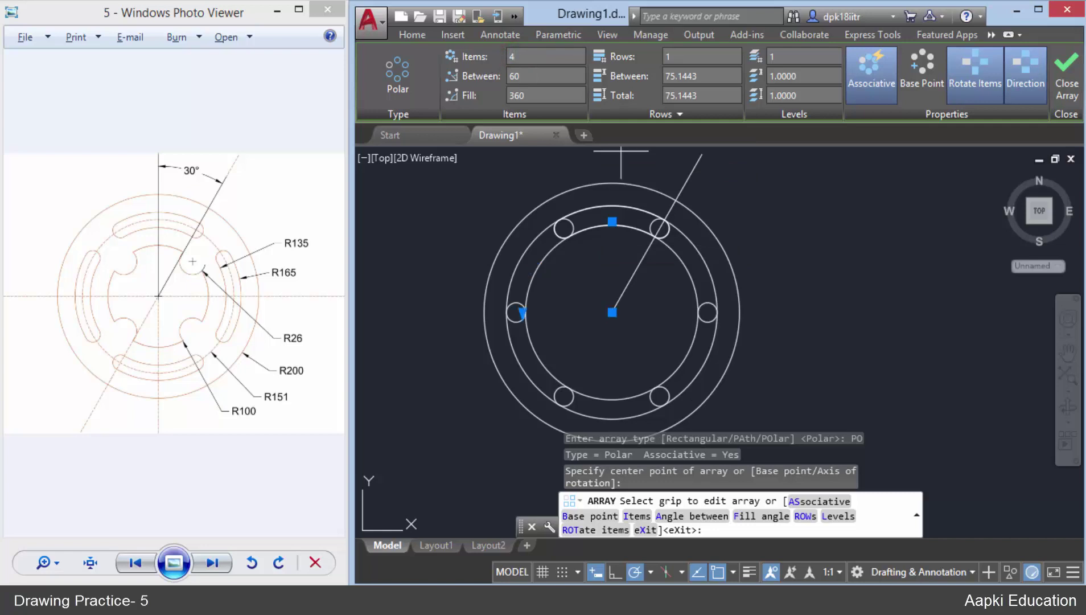
pyautogui.press('Return')
# Step: Close the array and erase the 60° radial guide line
pyautogui.scroll(-2, 699, 259)
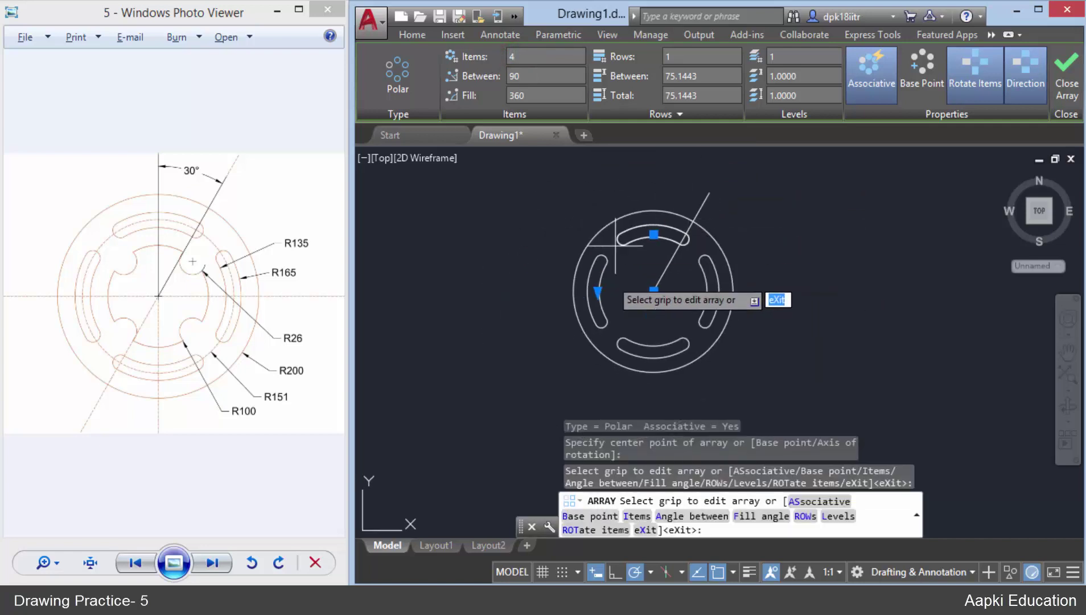
pyautogui.scroll(2, 689, 301)
pyautogui.press('Escape')
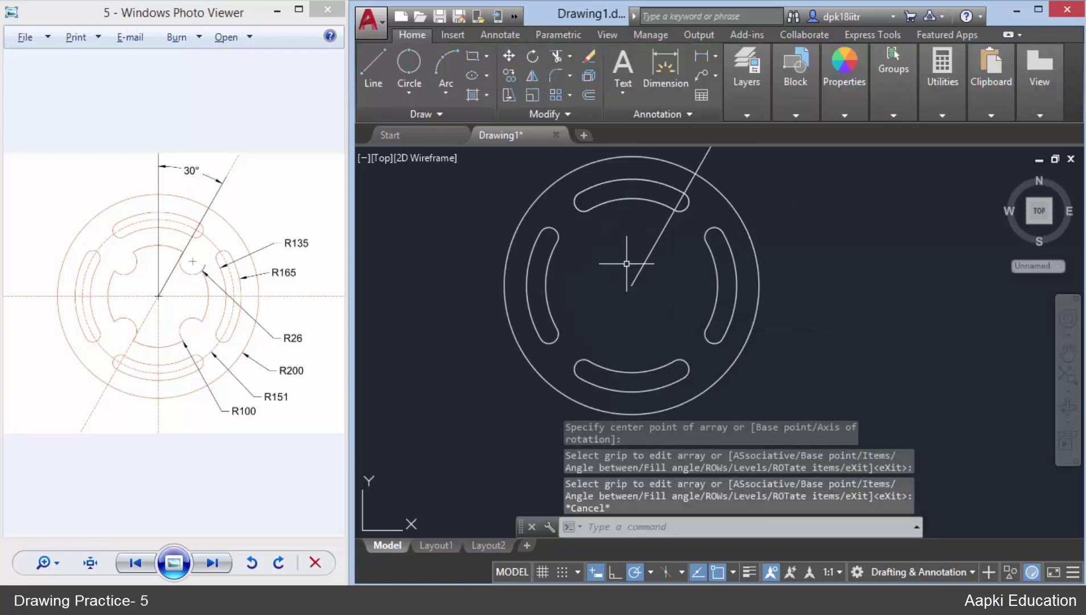
pyautogui.scroll(-3, 688, 171)
pyautogui.scroll(3, 688, 170)
pyautogui.scroll(-1, 688, 167)
pyautogui.click(689, 166)
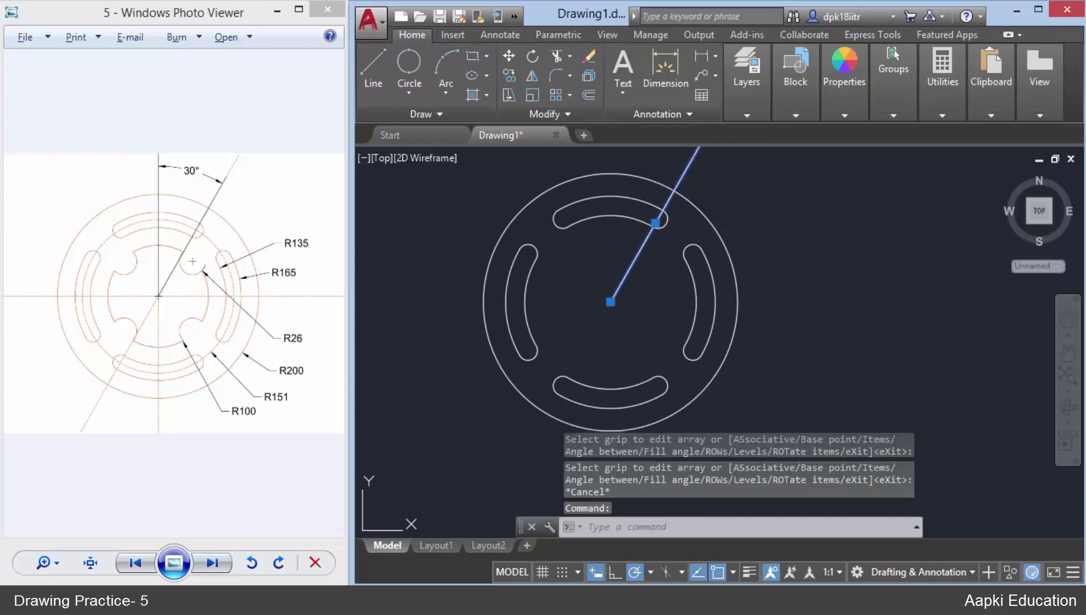
pyautogui.press('Delete')
# Step: Draw a radius-100 circle on the plate centre and recentre the view
pyautogui.scroll(-2, 666, 294)
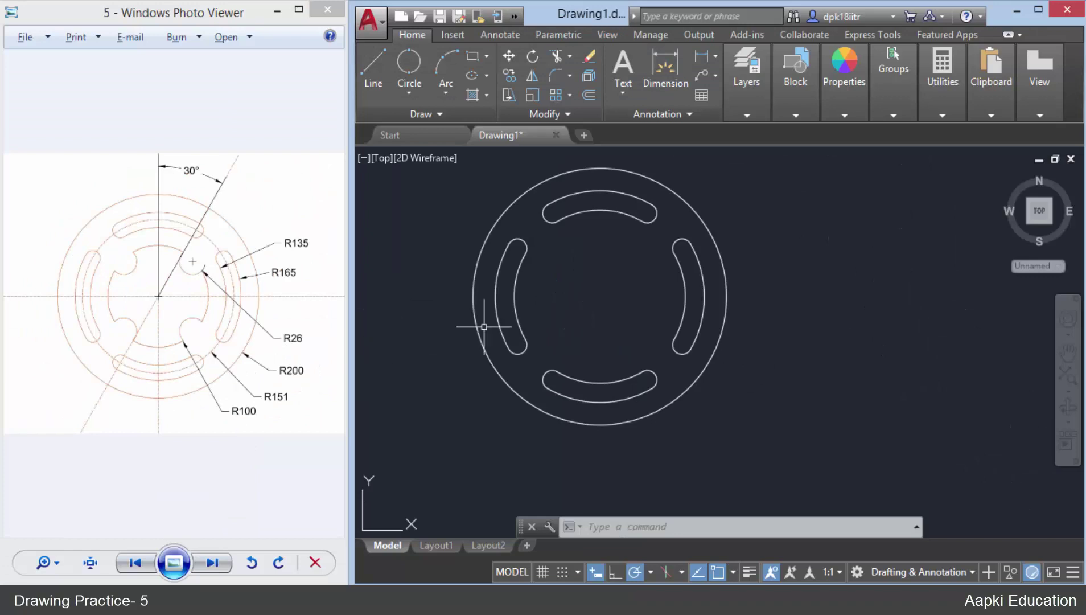
pyautogui.write('c')
pyautogui.press('Return')
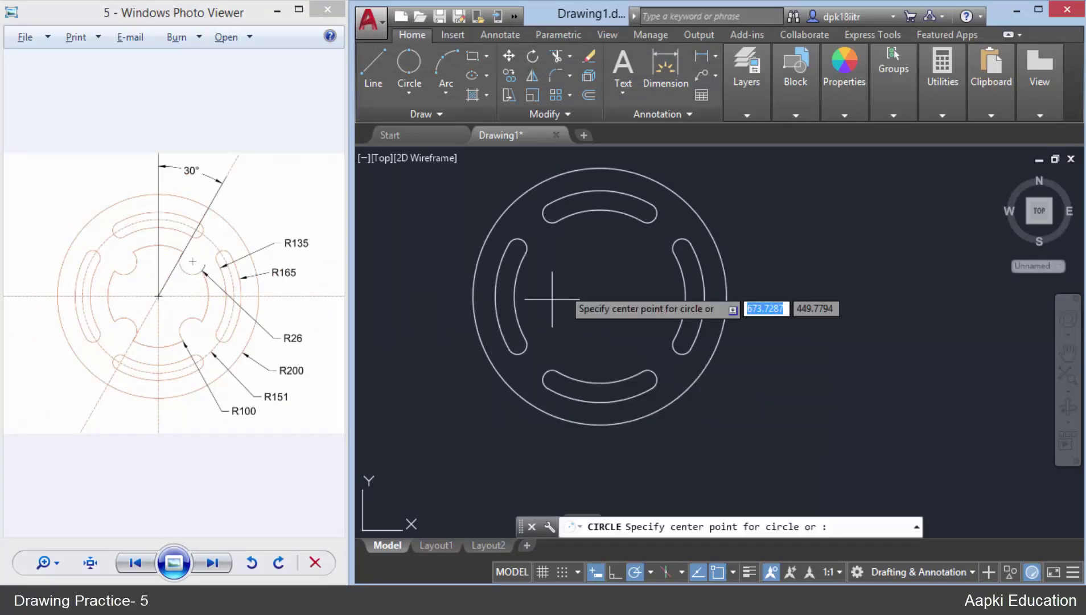
pyautogui.click(600, 296)
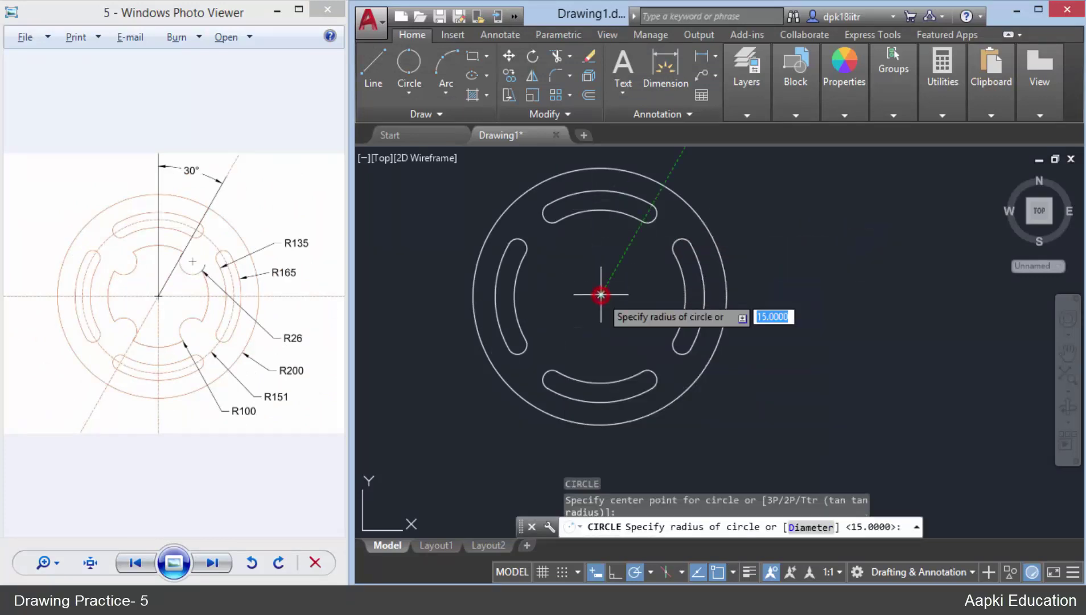
pyautogui.write('1')
pyautogui.press('Return')
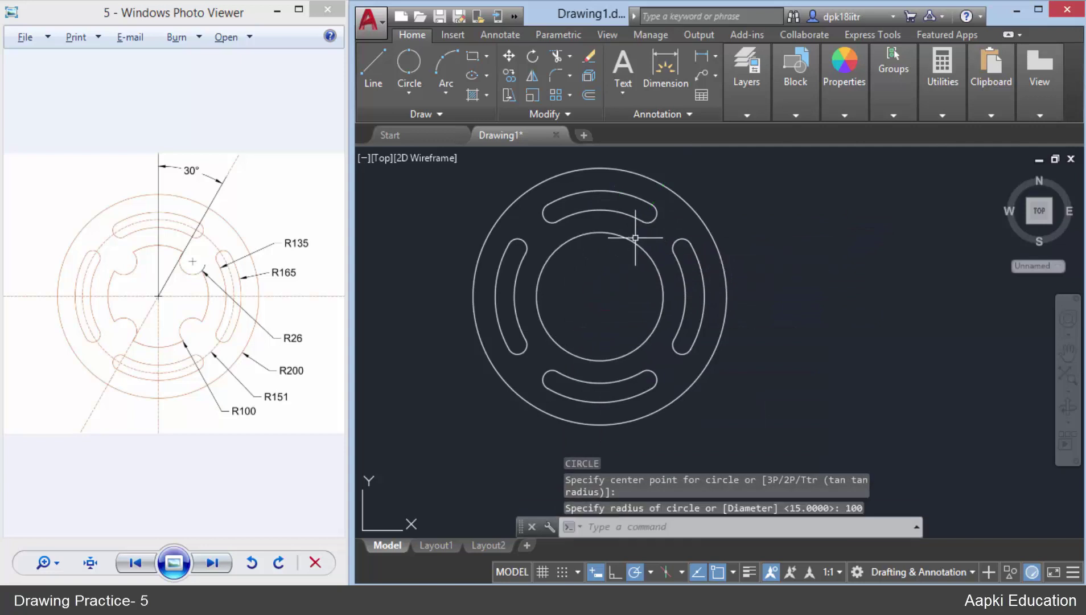
pyautogui.scroll(1, 592, 290)
pyautogui.scroll(1, 596, 295)
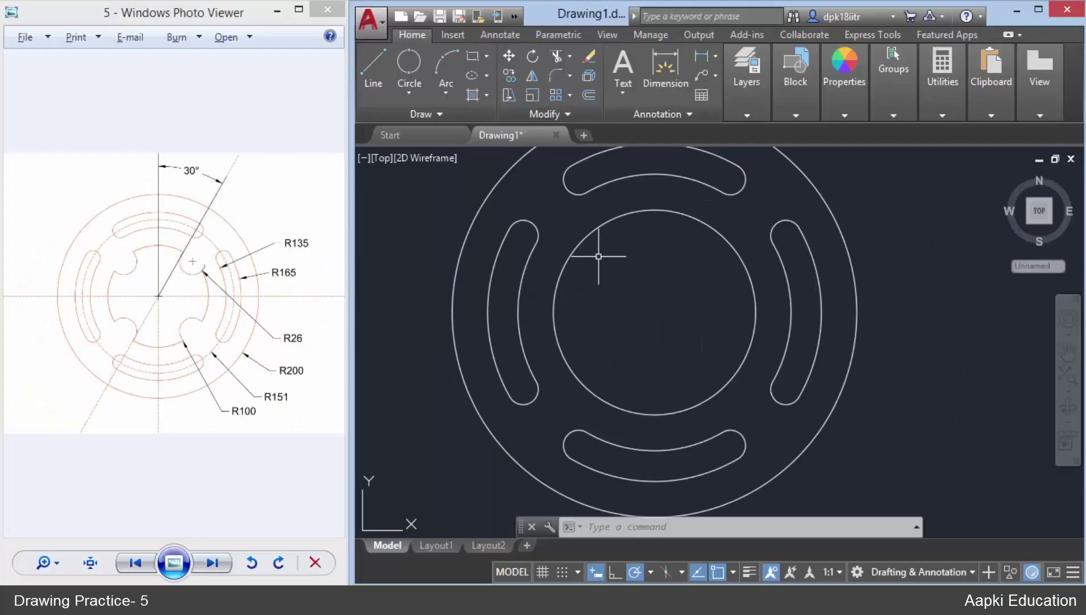
pyautogui.moveTo(598, 257)
pyautogui.mouseDown(button='middle')
pyautogui.moveTo(538, 308)
pyautogui.moveTo(580, 317)
pyautogui.mouseUp(button='middle')
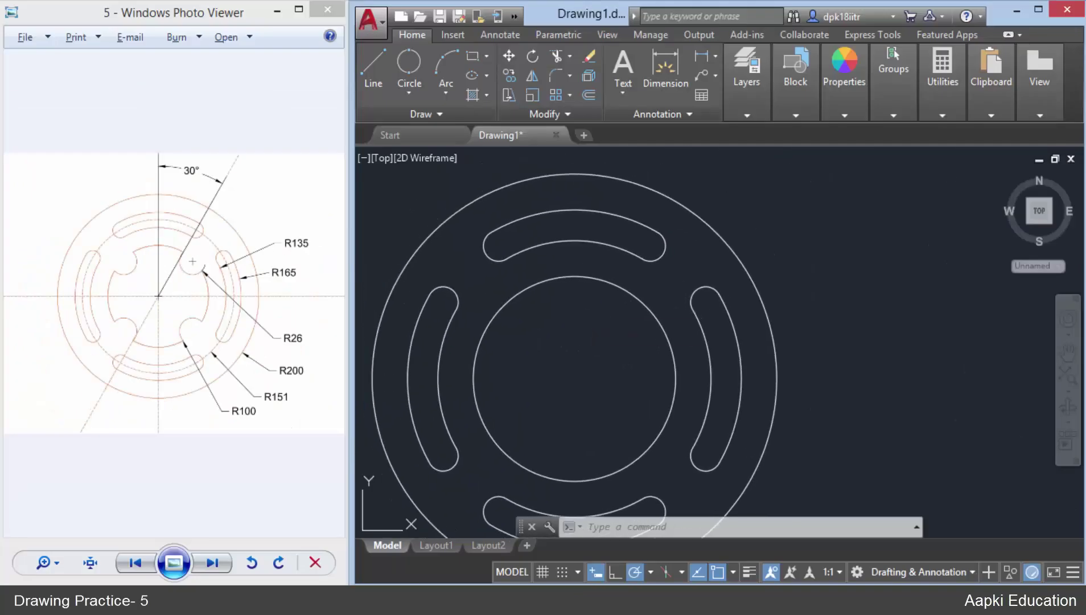
# Step: Draw a line from the plate centre up-right at 60°, ending beyond the outer circle
pyautogui.write('l')
pyautogui.press('Return')
pyautogui.scroll(-2, 594, 285)
pyautogui.click(582, 343)
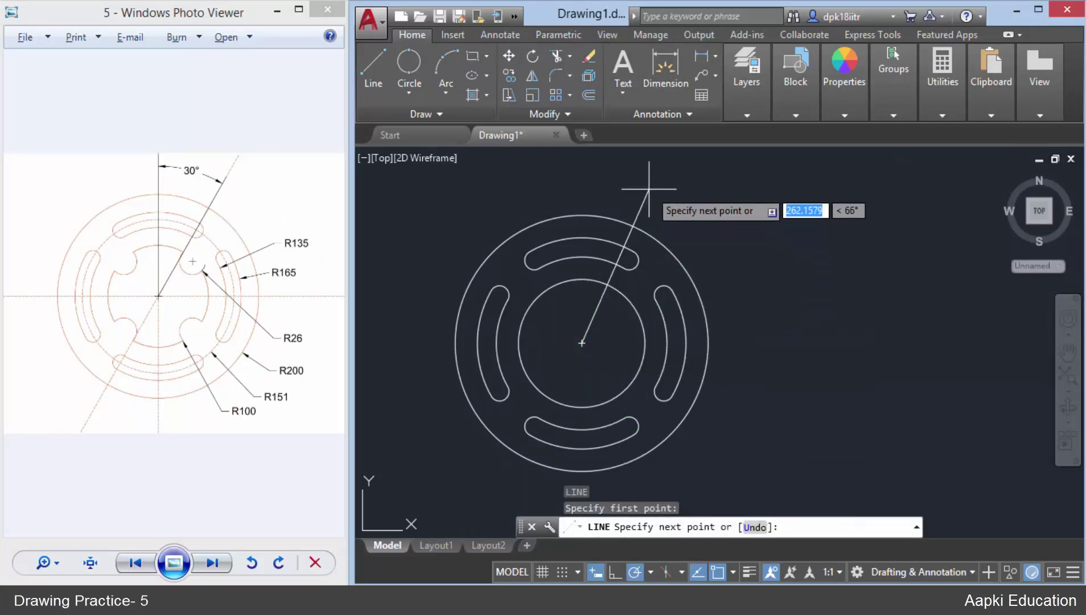
pyautogui.click(667, 182)
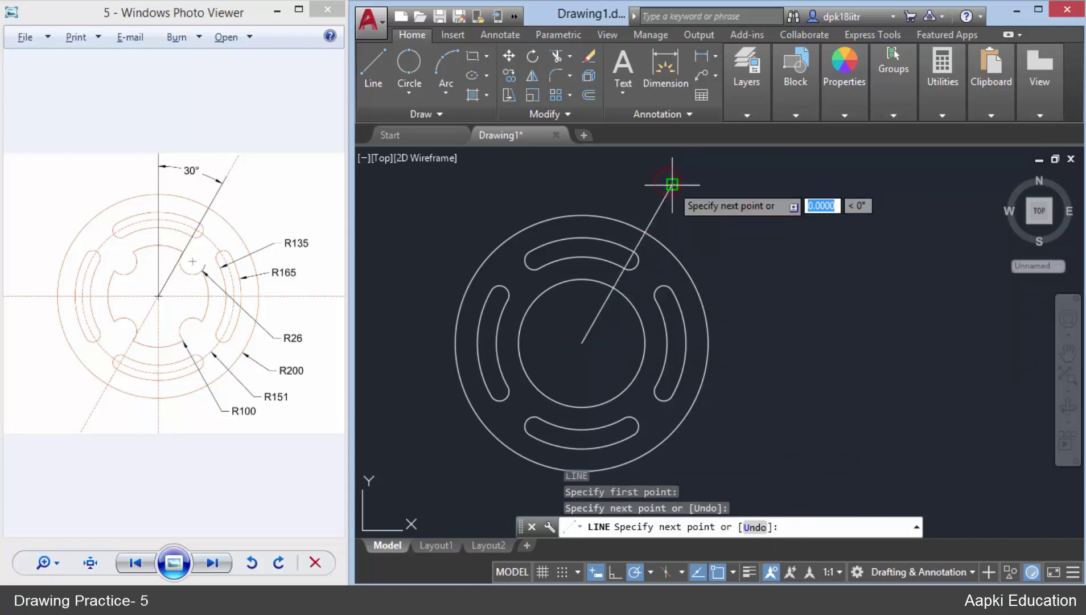
pyautogui.press('Escape')
pyautogui.moveTo(586, 373); pyautogui.dragTo(593, 376, button='middle')
pyautogui.scroll(2, 613, 314)
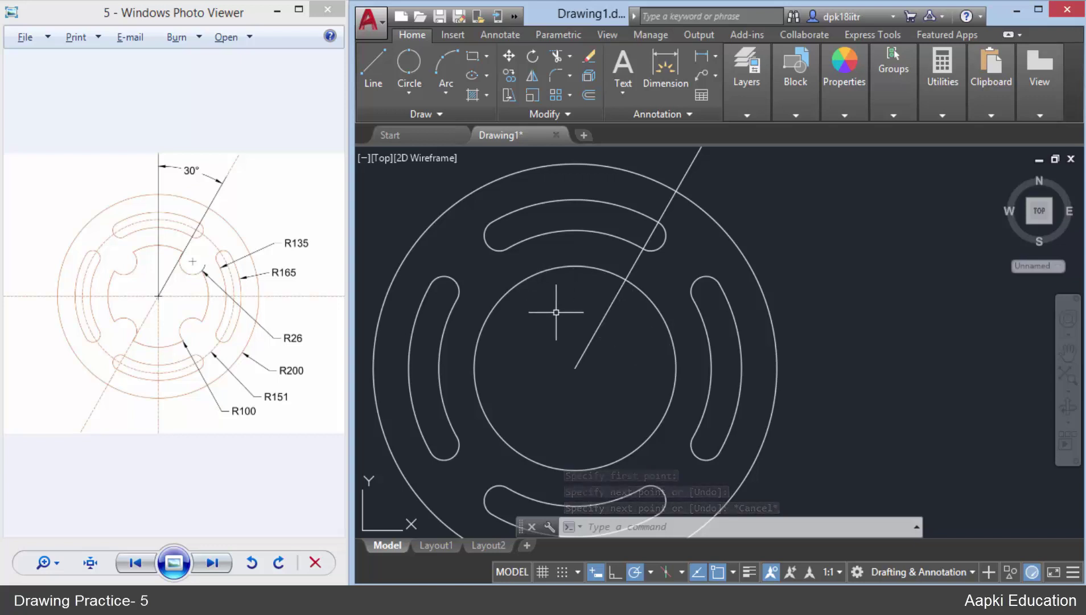
pyautogui.write('mi')
# Step: Mirror the slanted line across the vertical axis to form a V, keeping the original
pyautogui.press('Return')
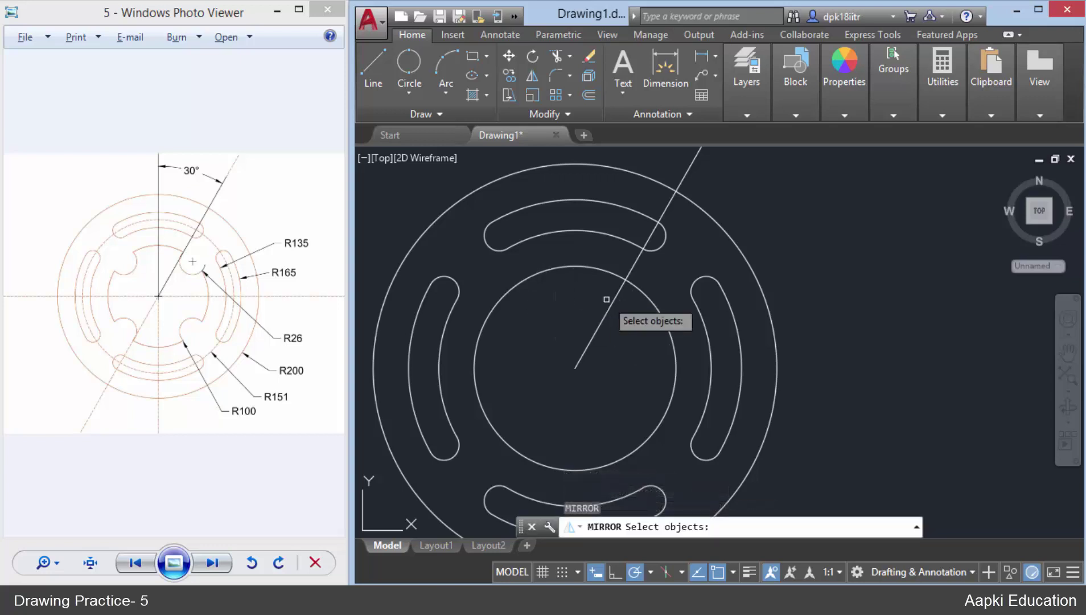
pyautogui.click(611, 300)
pyautogui.press('Return')
pyautogui.click(575, 367)
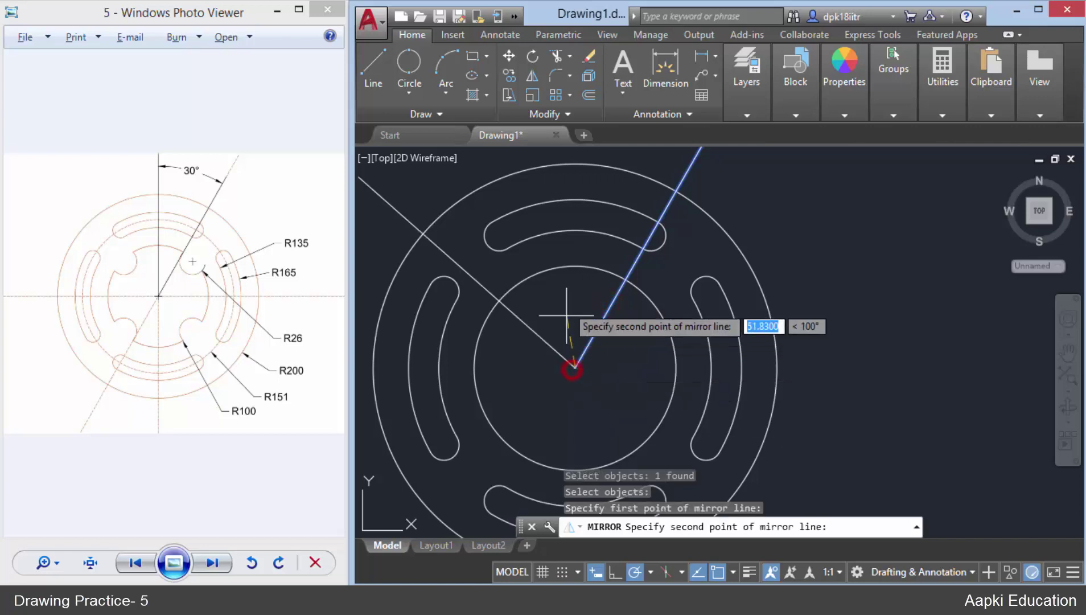
pyautogui.click(575, 293)
pyautogui.press('Return')
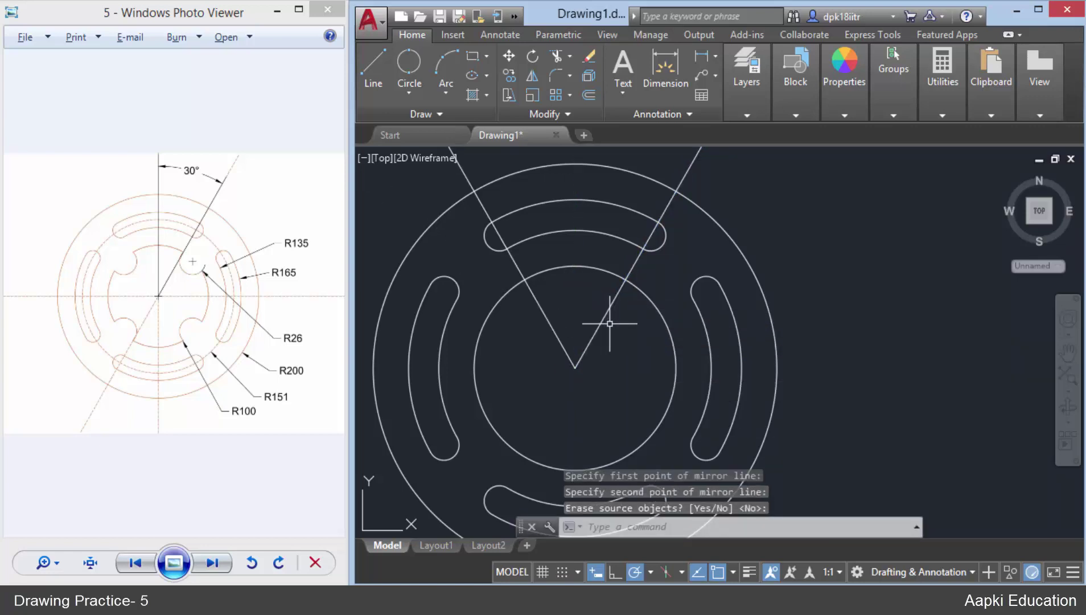
pyautogui.write('tr')
# Step: Trim the 100-radius circle outside the V, then erase both V lines
pyautogui.press('Return')
pyautogui.press('Return')
pyautogui.click(671, 308)
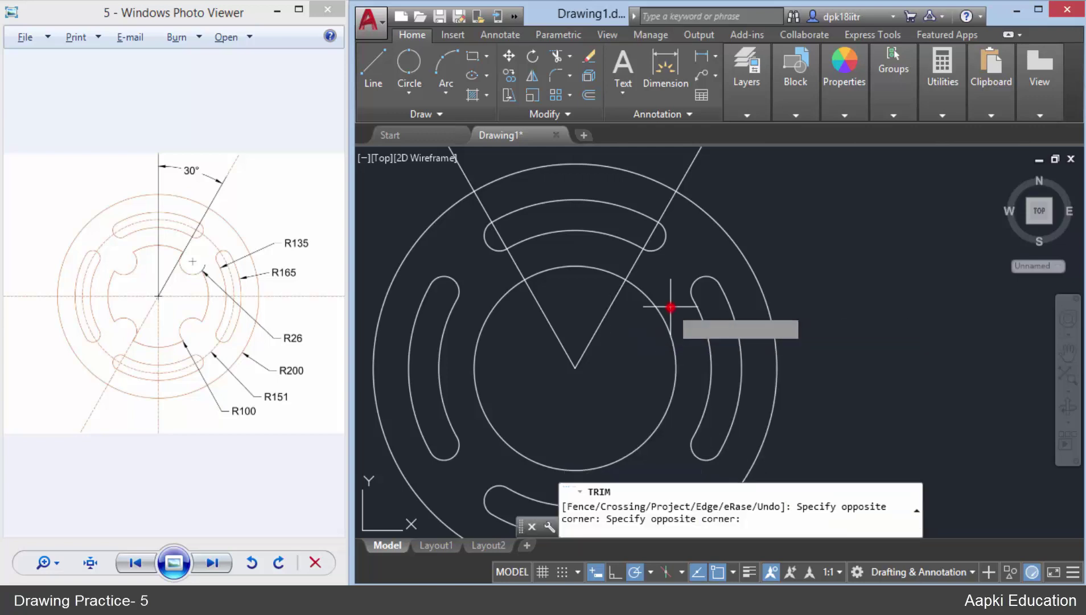
pyautogui.click(651, 324)
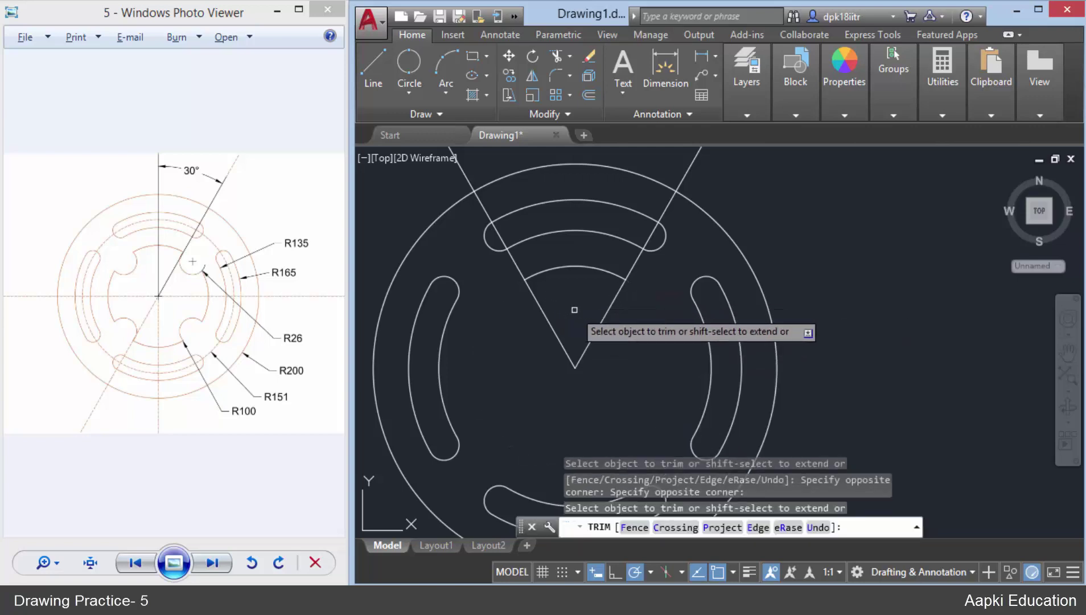
pyautogui.press('Escape')
pyautogui.click(621, 319)
pyautogui.click(528, 338)
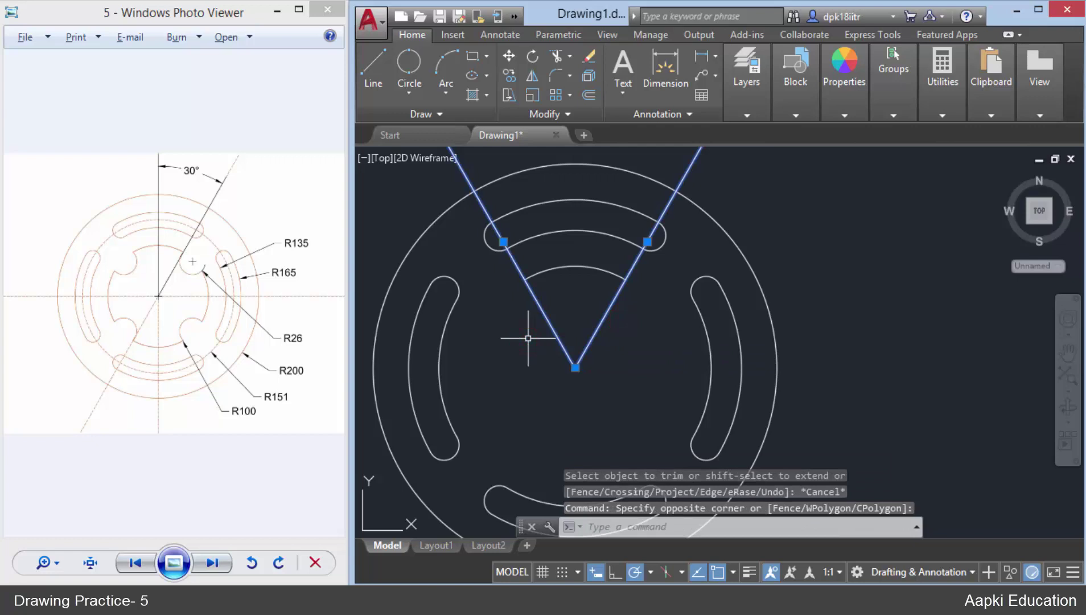
pyautogui.press('Delete')
pyautogui.moveTo(591, 332); pyautogui.dragTo(595, 301, button='middle')
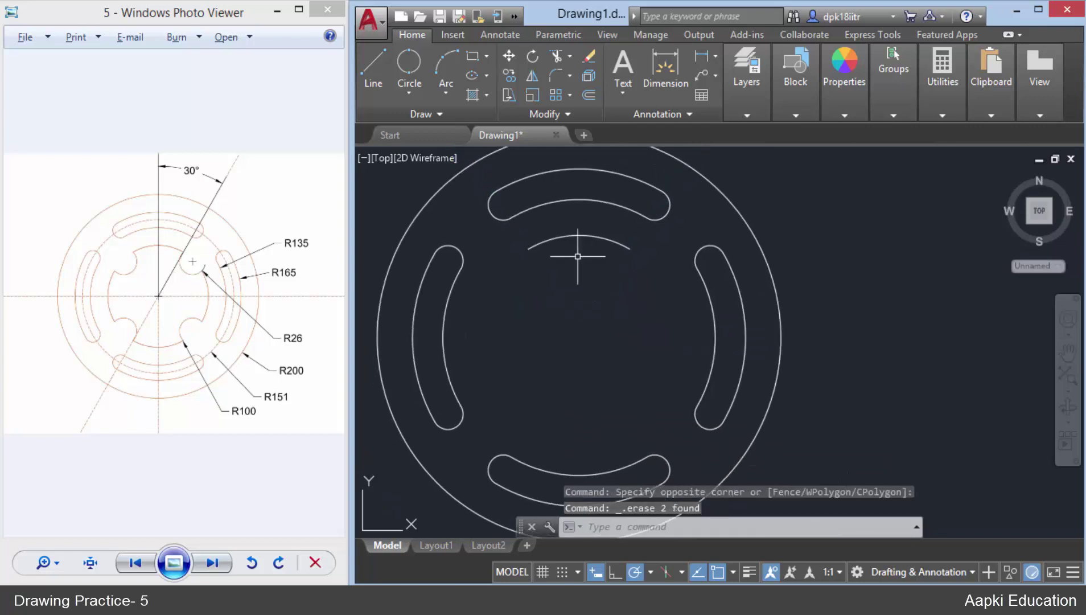
pyautogui.moveTo(595, 344); pyautogui.dragTo(594, 333, button='middle')
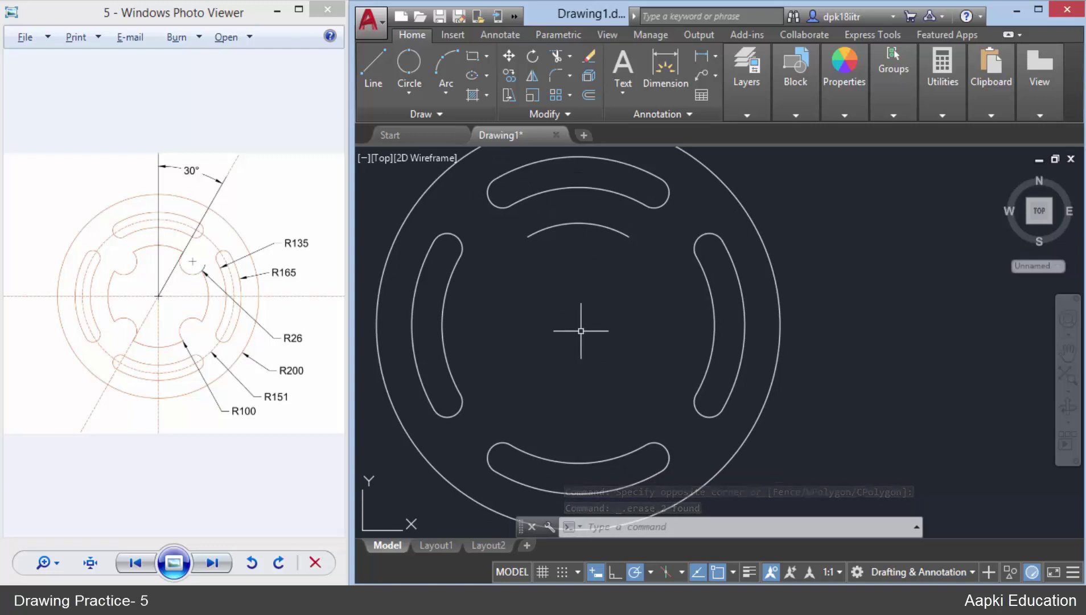
# Step: Polar-array the top 100-radius arc into four copies, 90° apart, around the plate centre
pyautogui.write('array')
pyautogui.press('Return')
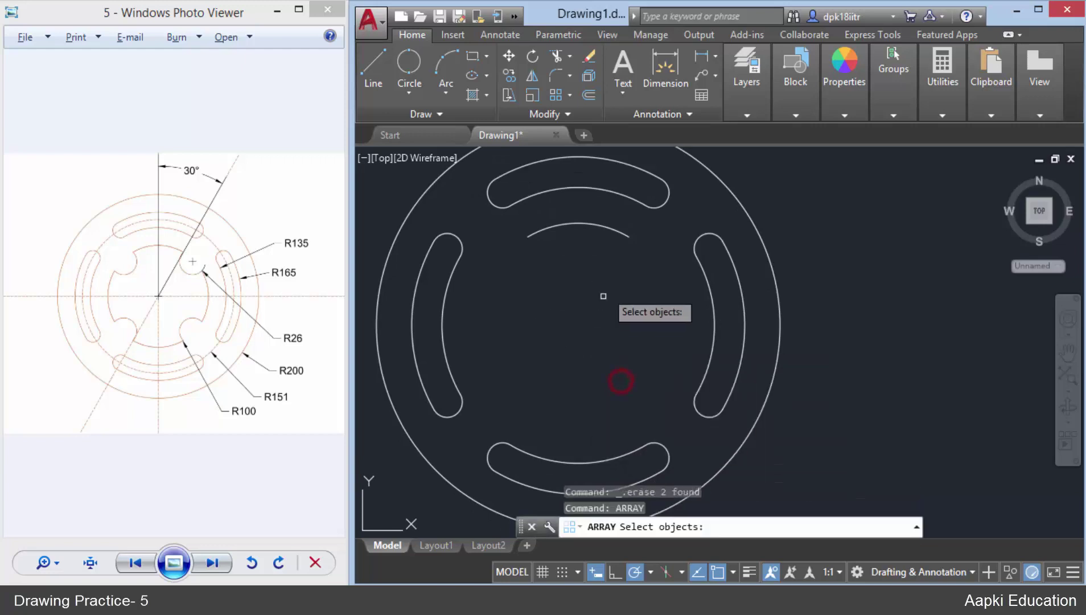
pyautogui.click(636, 223)
pyautogui.click(602, 255)
pyautogui.press('Return')
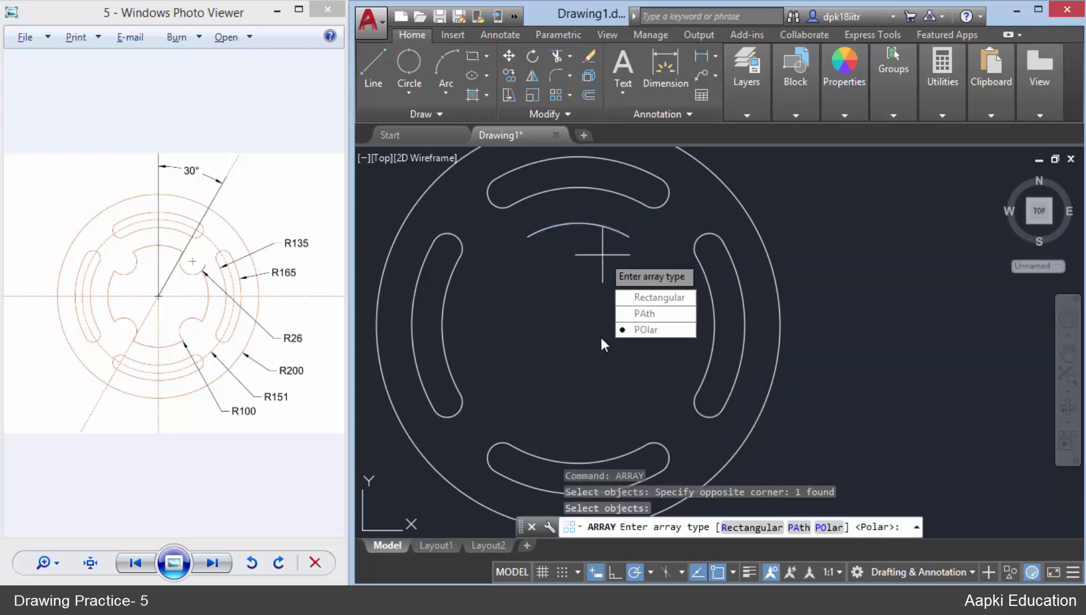
pyautogui.click(602, 331)
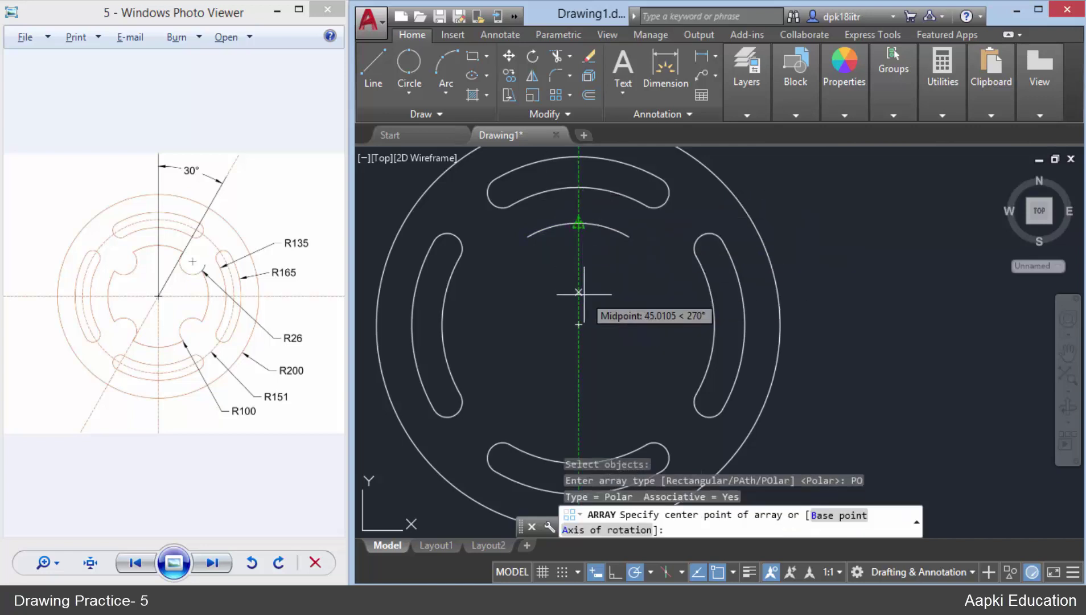
pyautogui.click(578, 325)
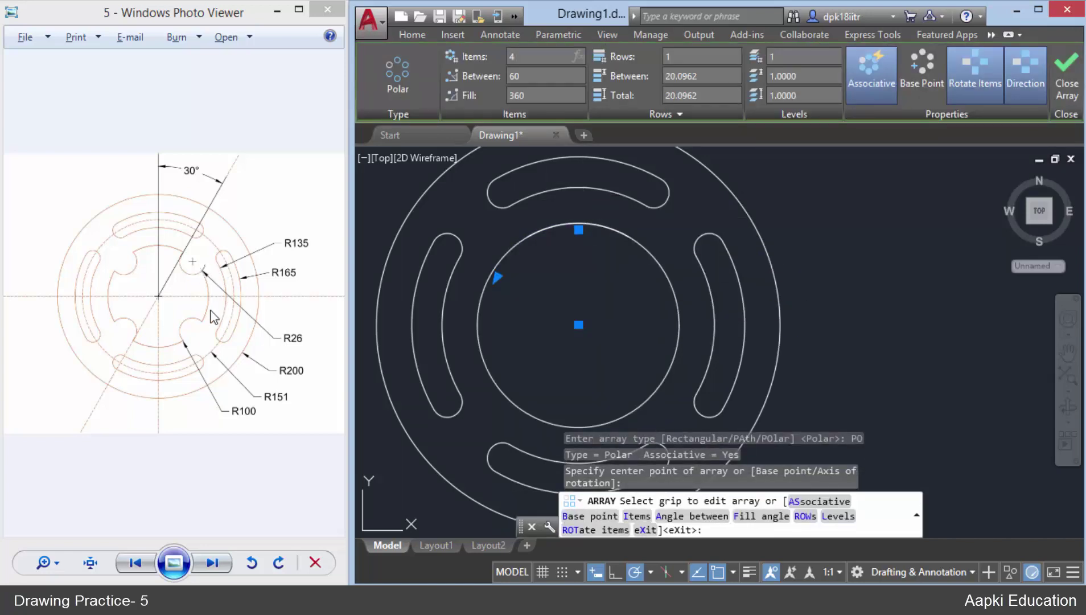
pyautogui.press('Return')
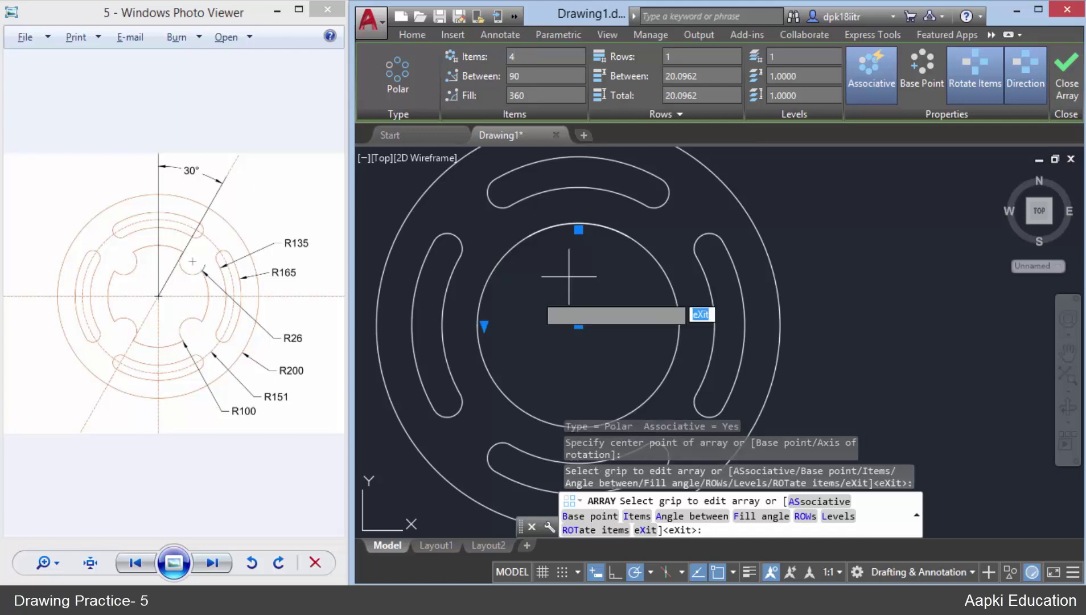
pyautogui.press('Return')
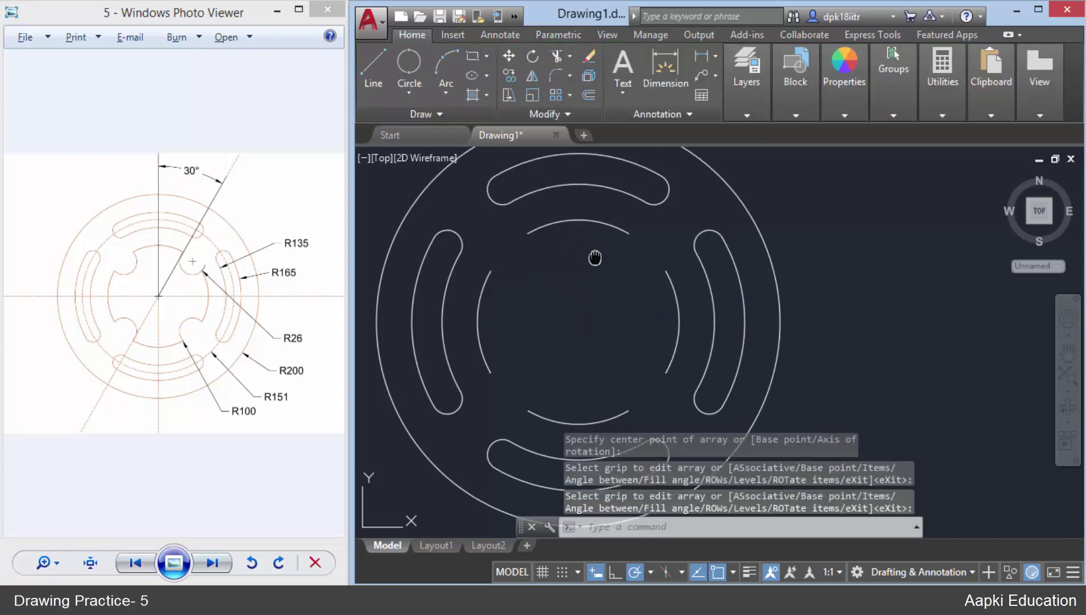
pyautogui.scroll(-3, 621, 268)
pyautogui.moveTo(561, 240); pyautogui.dragTo(588, 274, button='middle')
# Step: Draw a small 2-point circle on the inner ring in its upper-left gap
pyautogui.scroll(4, 585, 277)
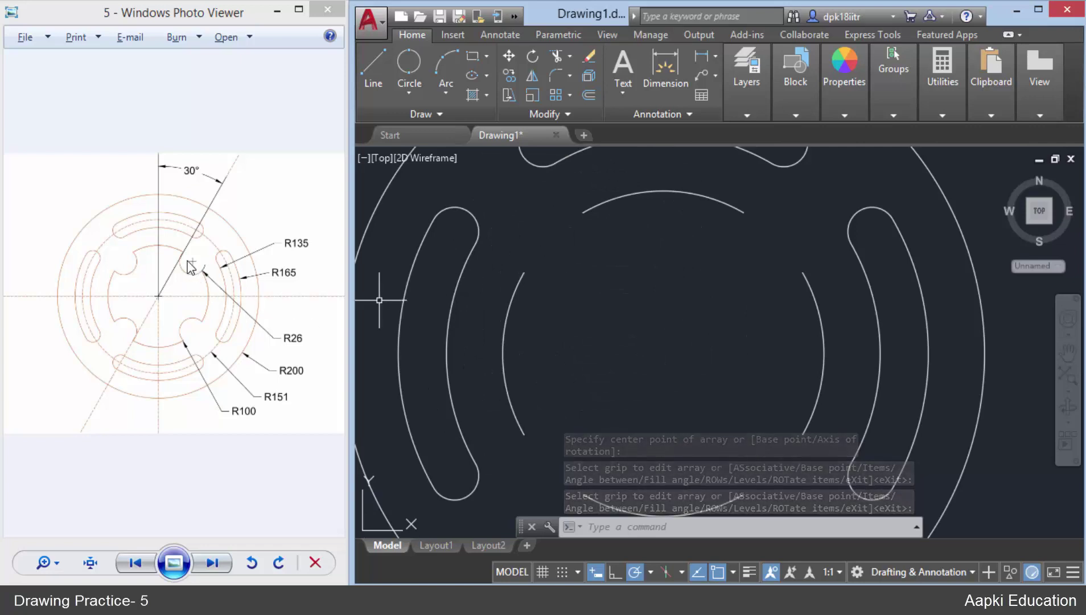
pyautogui.click(408, 96)
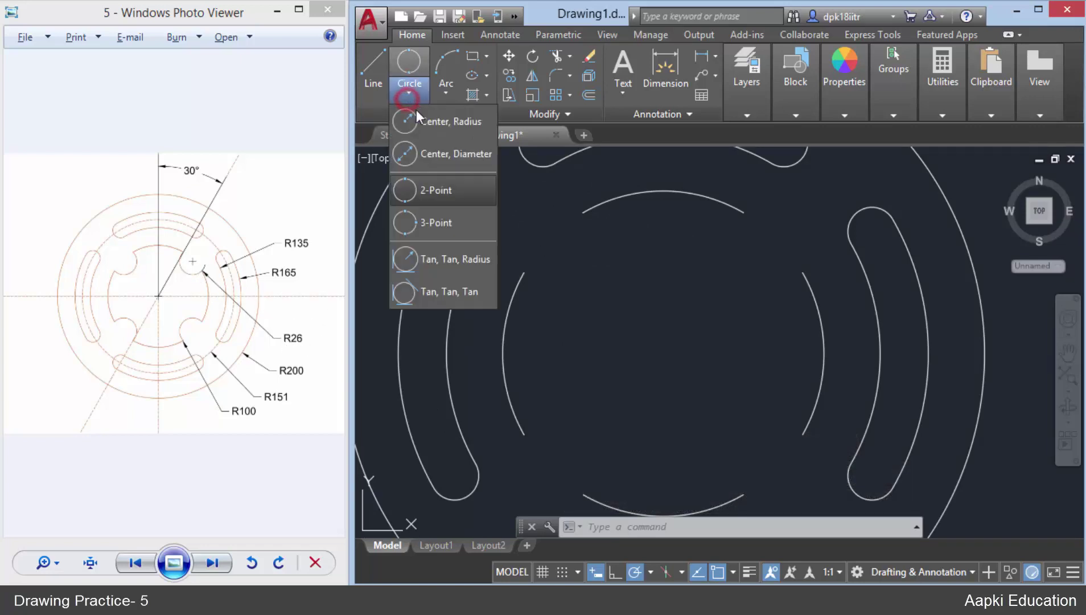
pyautogui.click(465, 193)
pyautogui.click(523, 271)
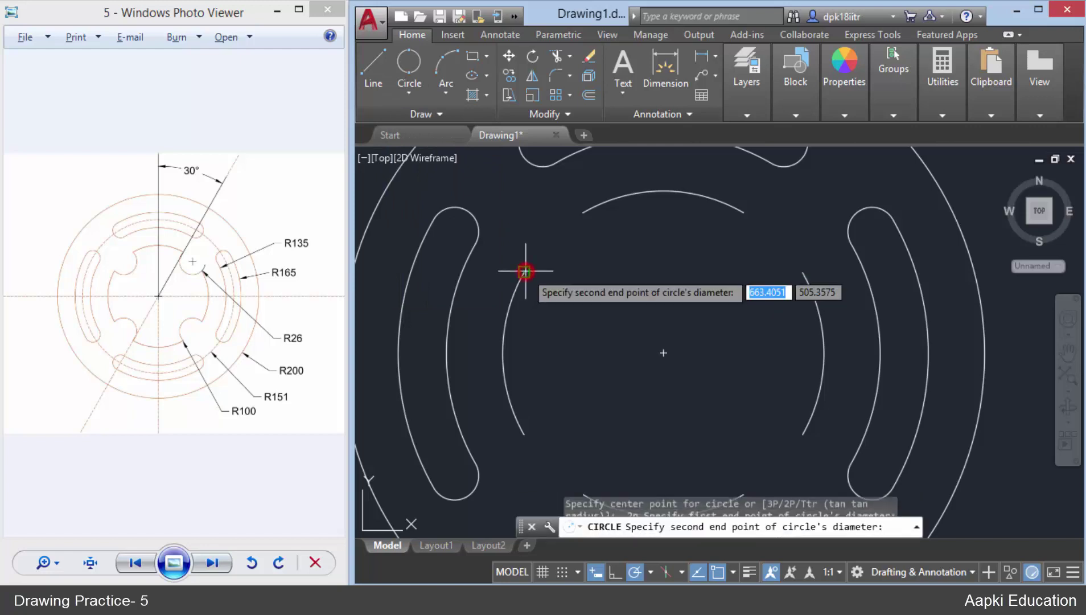
pyautogui.click(582, 210)
pyautogui.scroll(-2, 569, 246)
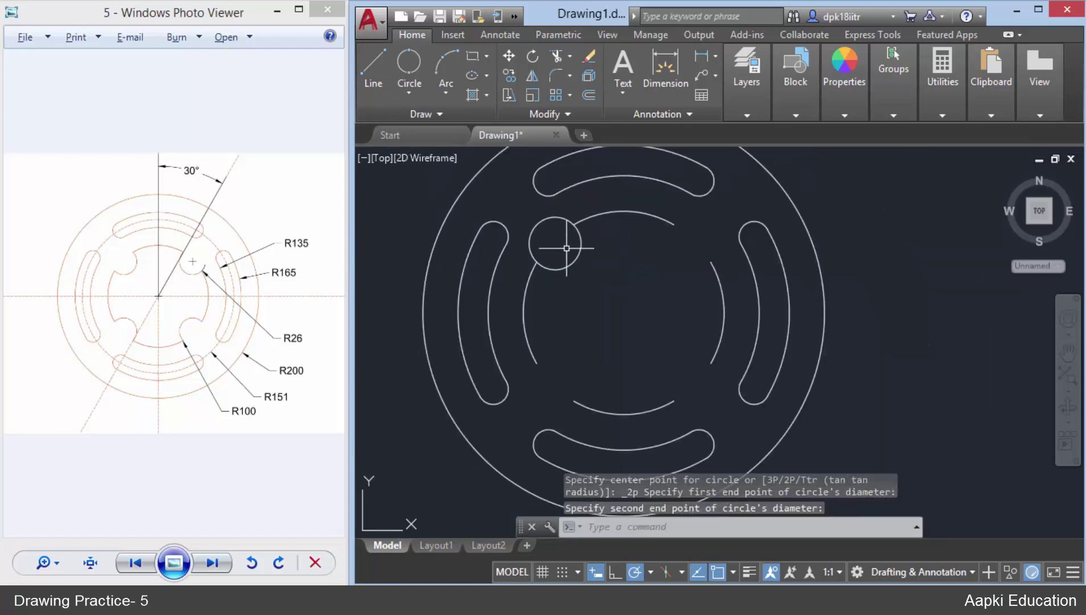
pyautogui.press('Escape')
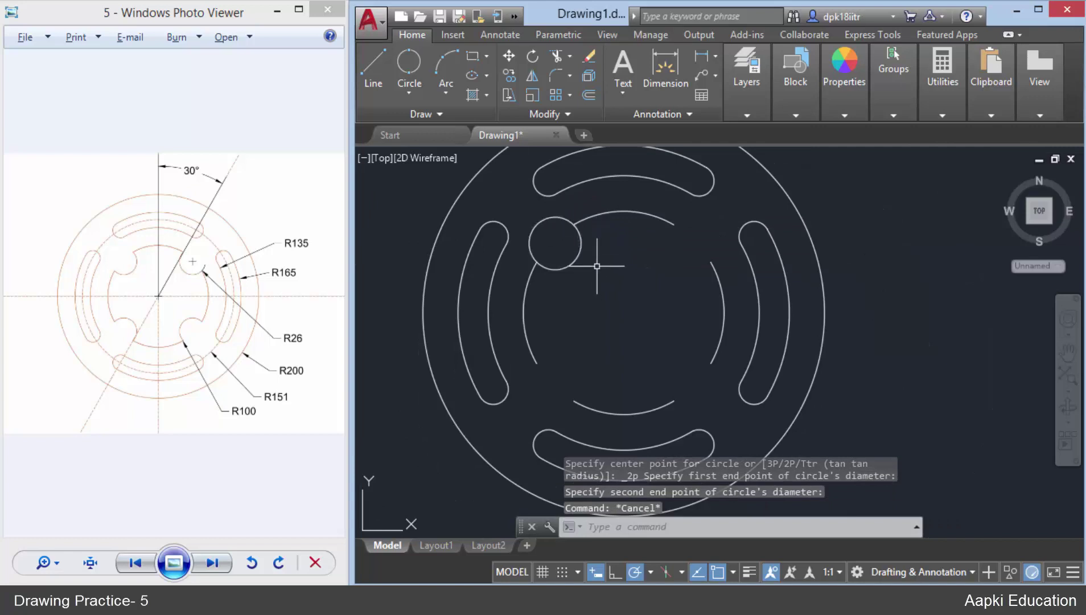
# Step: Trim away the small circle's outer half, leaving a rounded notch
pyautogui.write('tr')
pyautogui.press('Return')
pyautogui.press('Return')
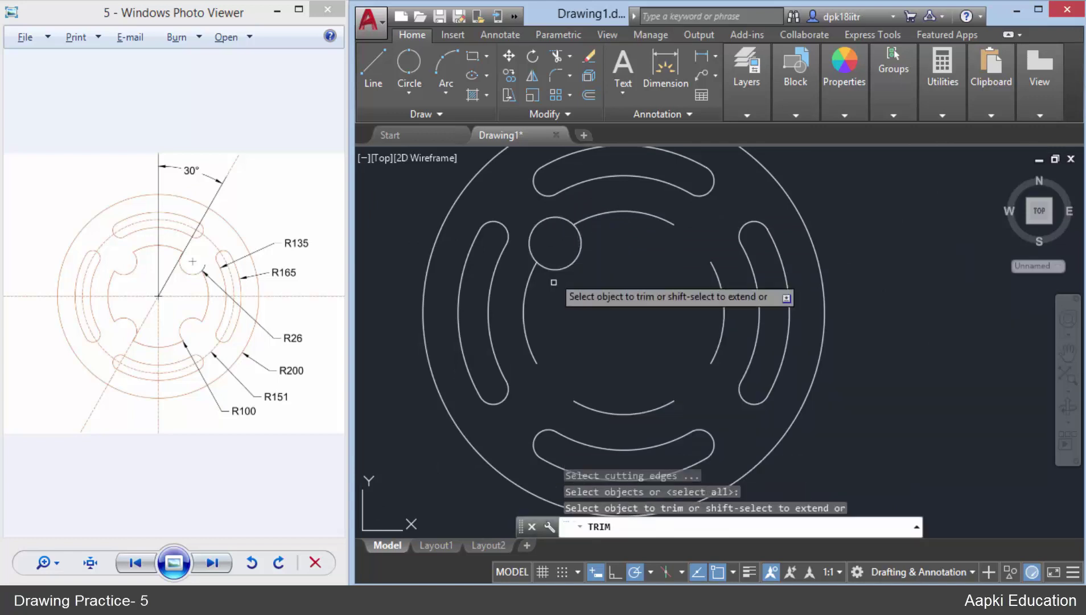
pyautogui.click(546, 218)
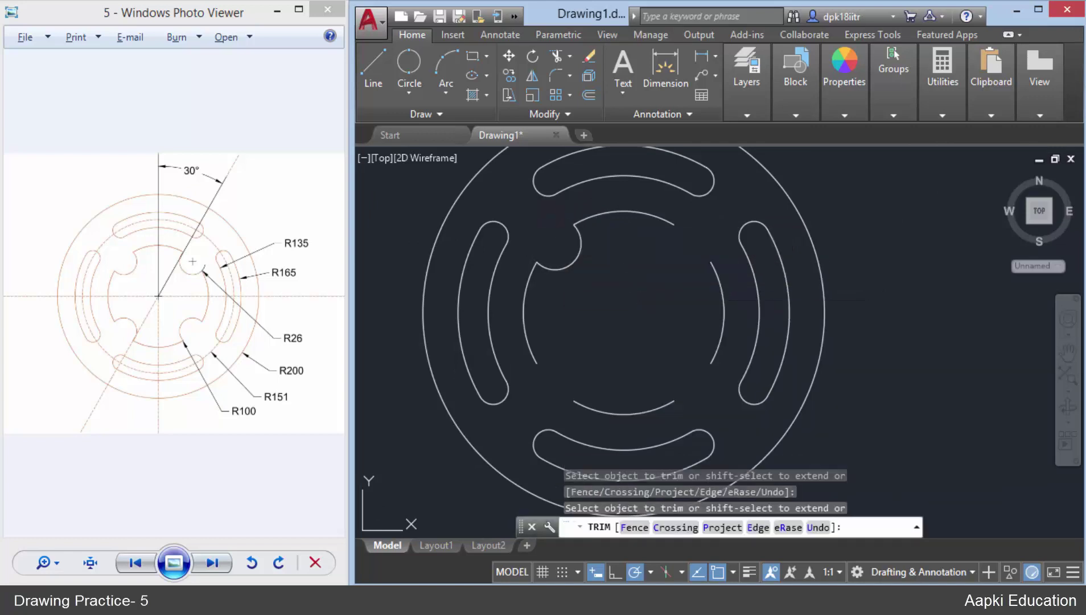
pyautogui.press('Escape')
# Step: Polar-array the notch arc about the plate centre as 4 items, 90° apart
pyautogui.write('arr')
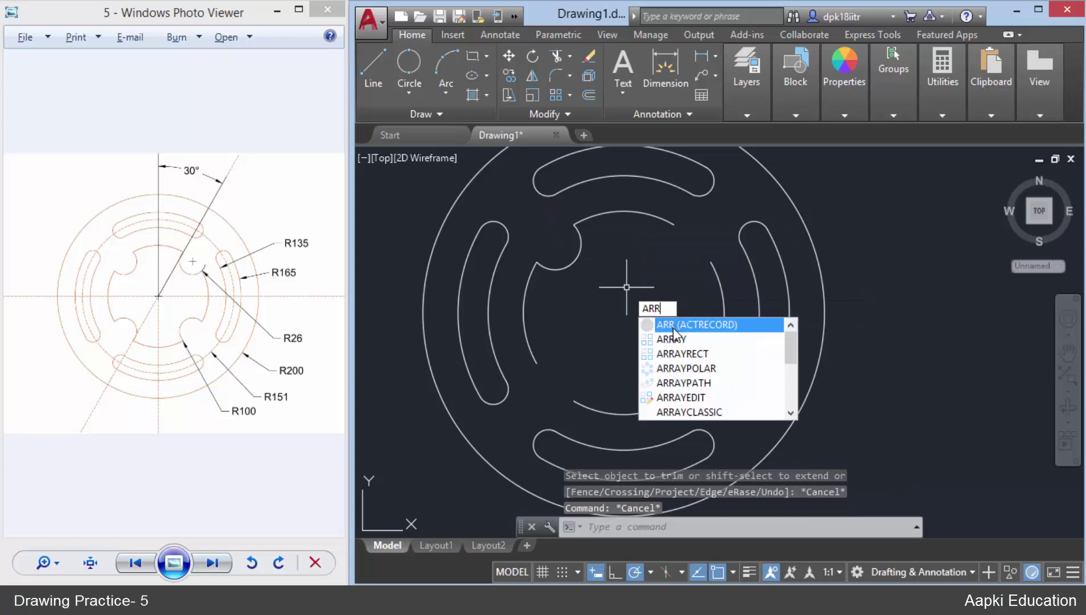
pyautogui.press('Return')
pyautogui.click(573, 263)
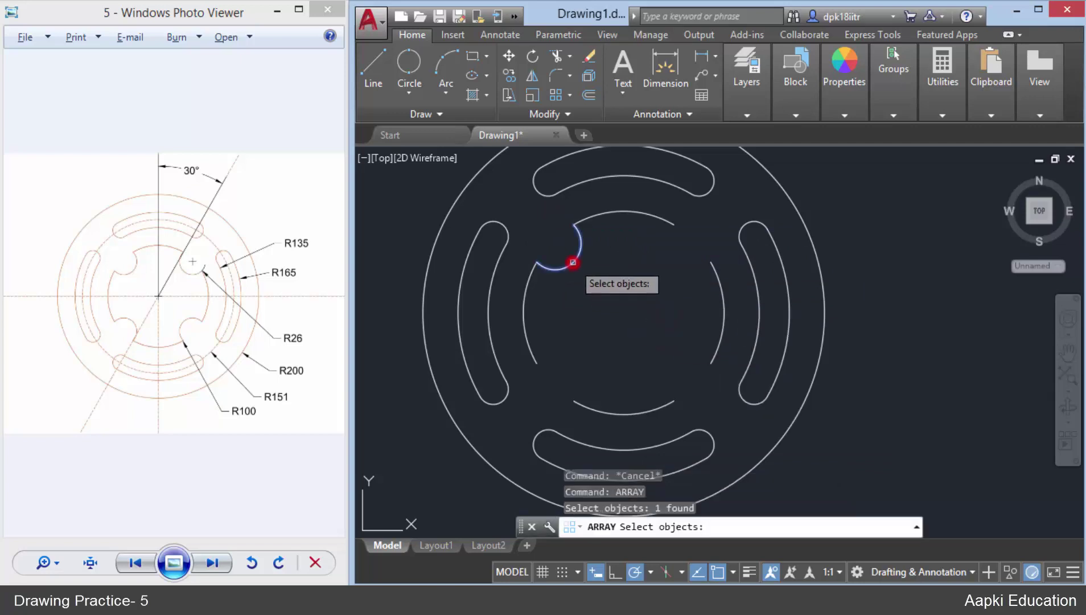
pyautogui.press('Return')
pyautogui.click(622, 335)
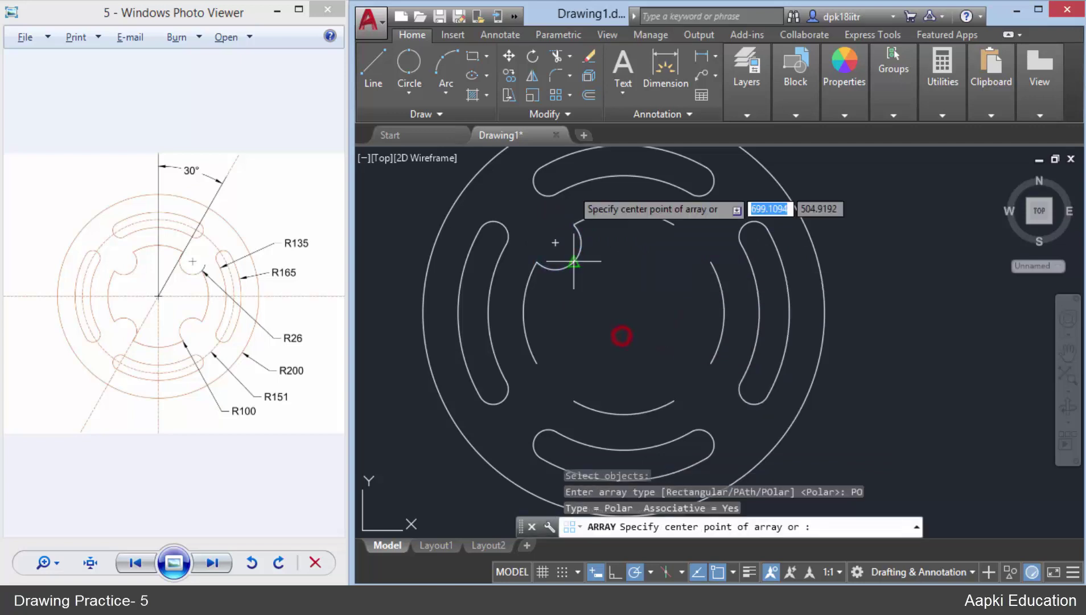
pyautogui.click(624, 312)
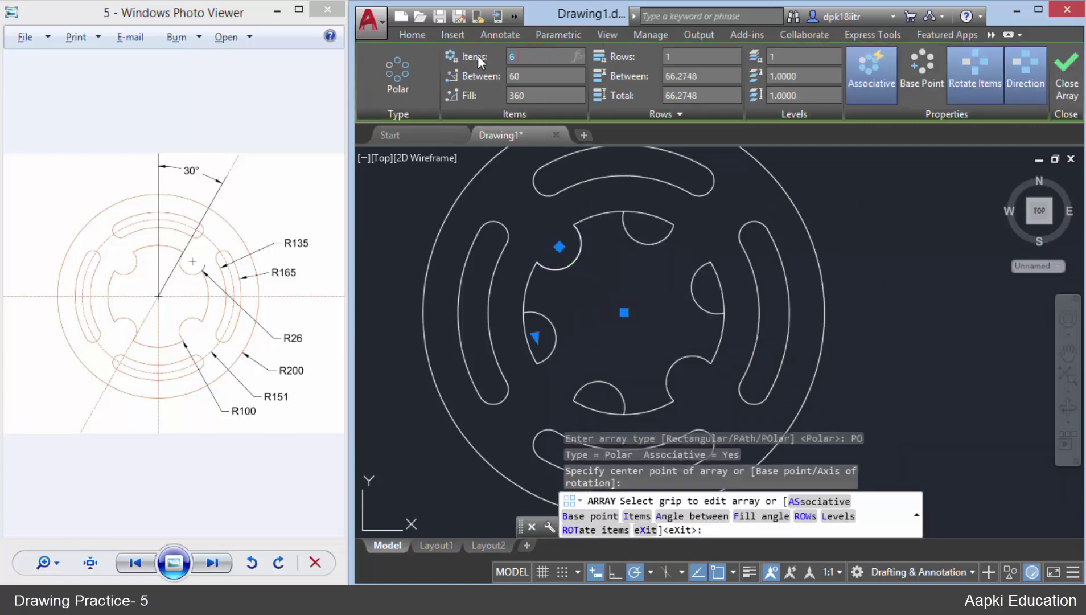
pyautogui.press('Return')
pyautogui.scroll(-2, 572, 290)
pyautogui.moveTo(572, 291); pyautogui.dragTo(619, 266, button='middle')
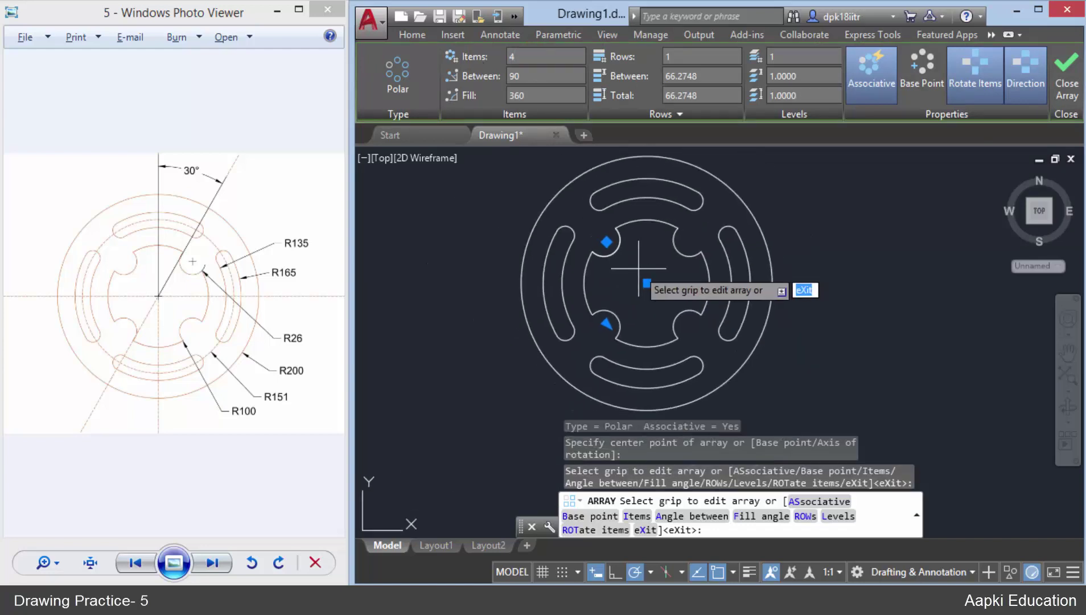
pyautogui.press('Escape')
pyautogui.scroll(-3, 495, 253)
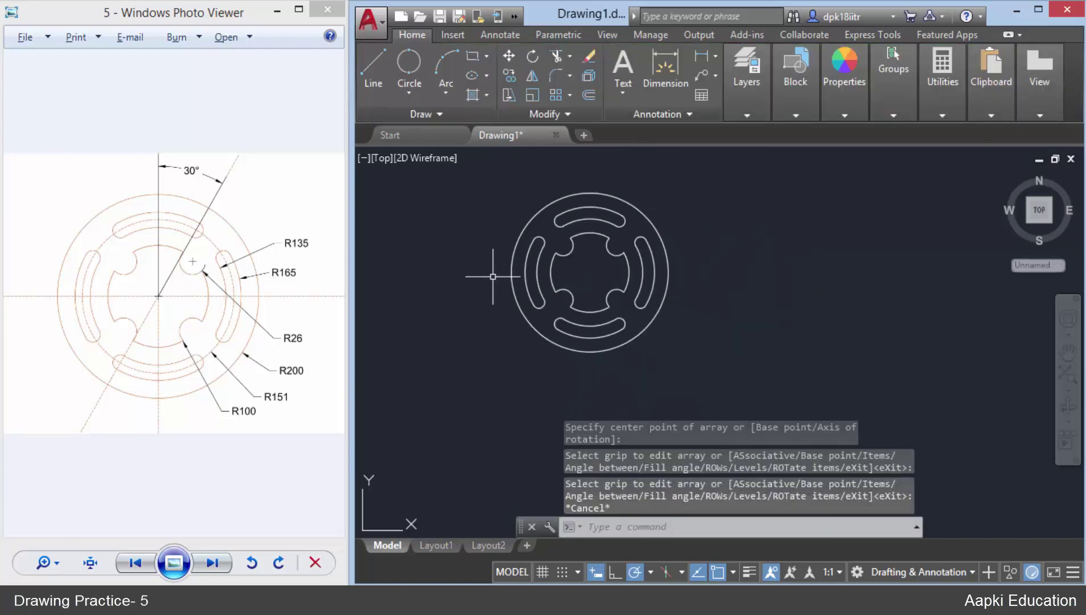
pyautogui.scroll(1, 372, 280)
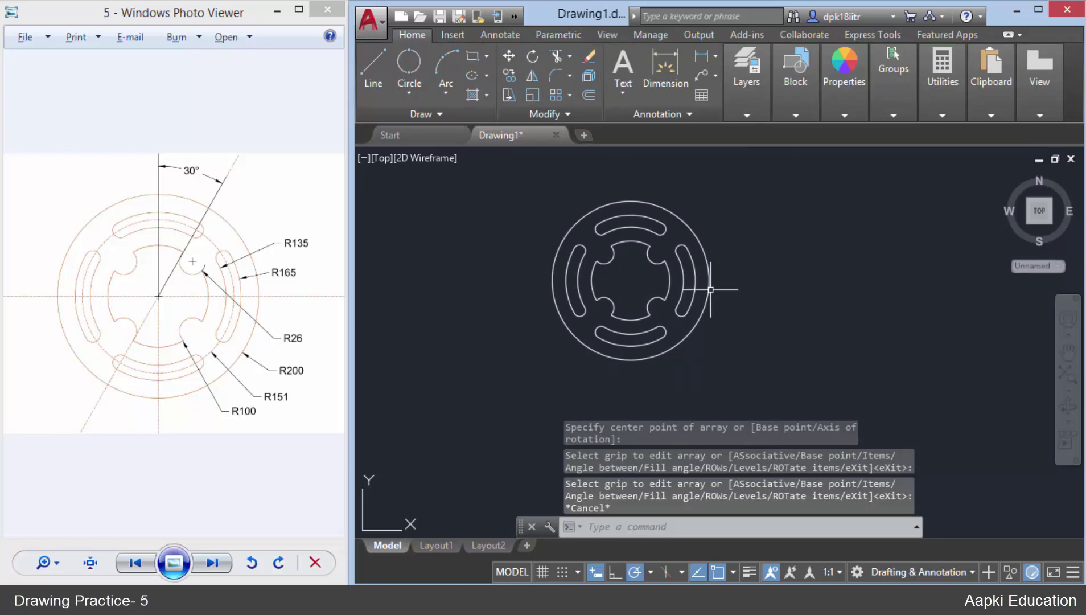
pyautogui.scroll(2, 683, 288)
pyautogui.scroll(-2, 659, 332)
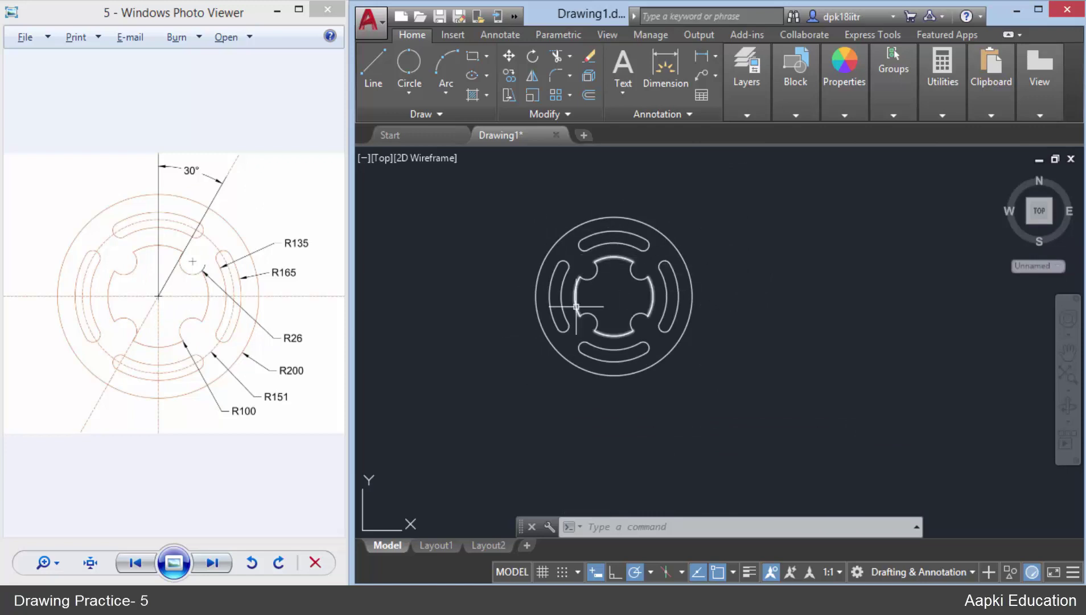
pyautogui.scroll(2, 576, 307)
pyautogui.click(409, 99)
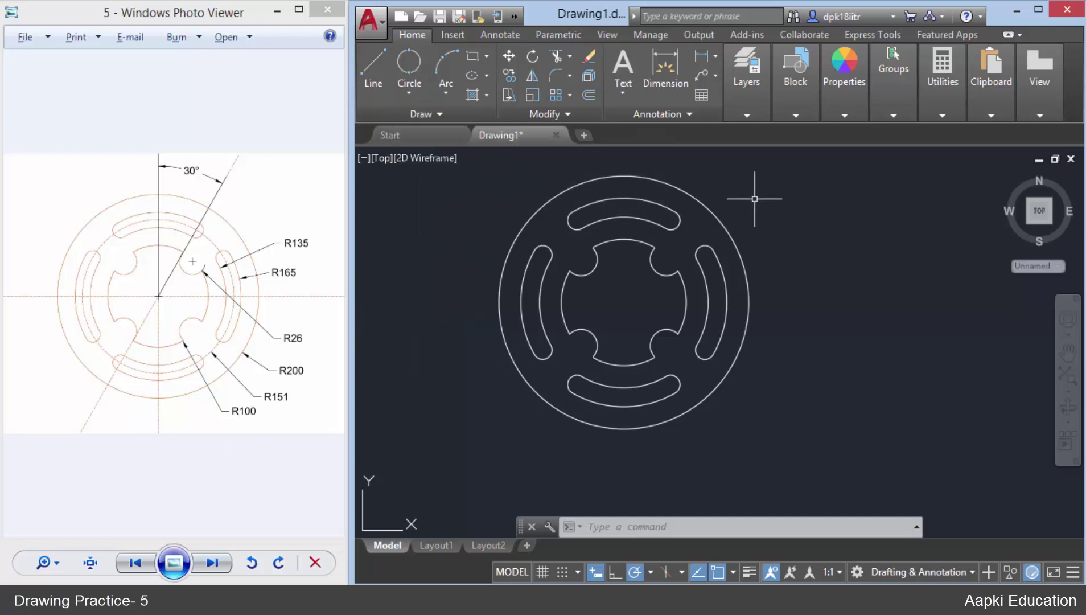
pyautogui.moveTo(460, 296); pyautogui.dragTo(459, 309, button='middle')
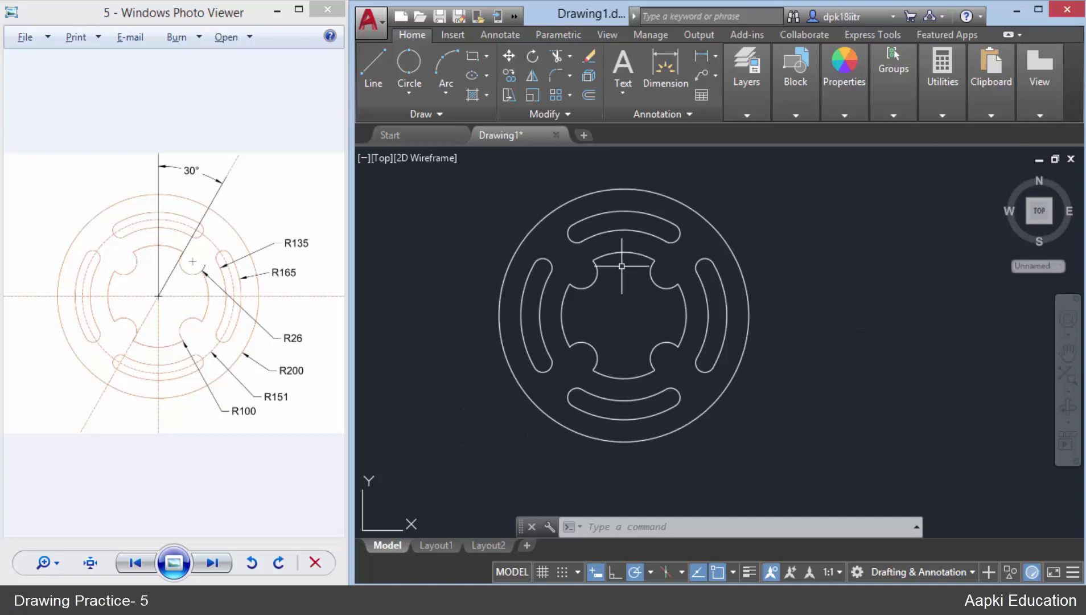
pyautogui.moveTo(688, 328); pyautogui.dragTo(660, 332, button='middle')
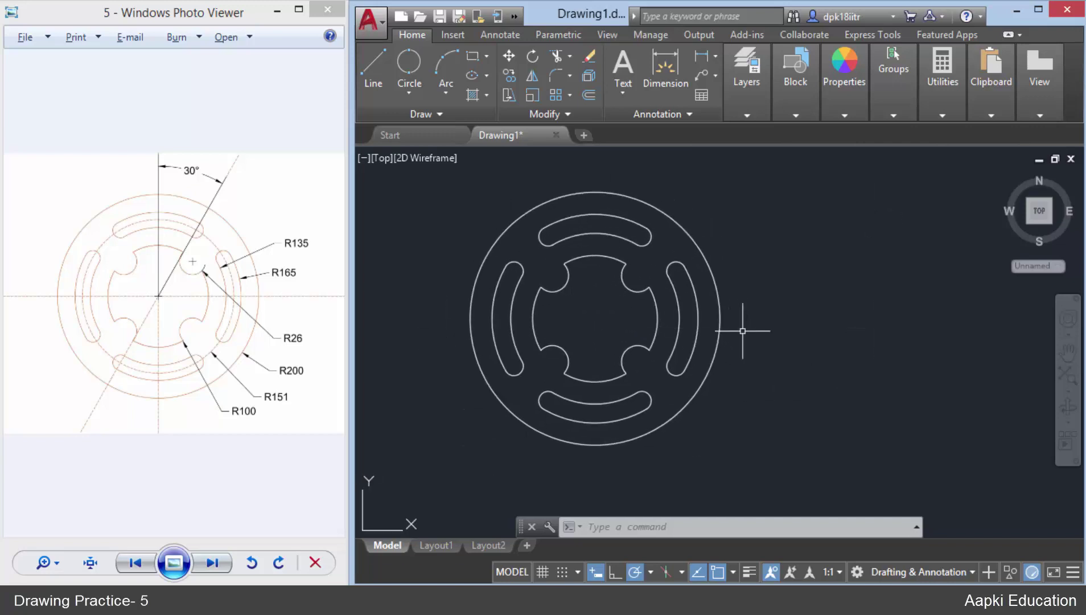